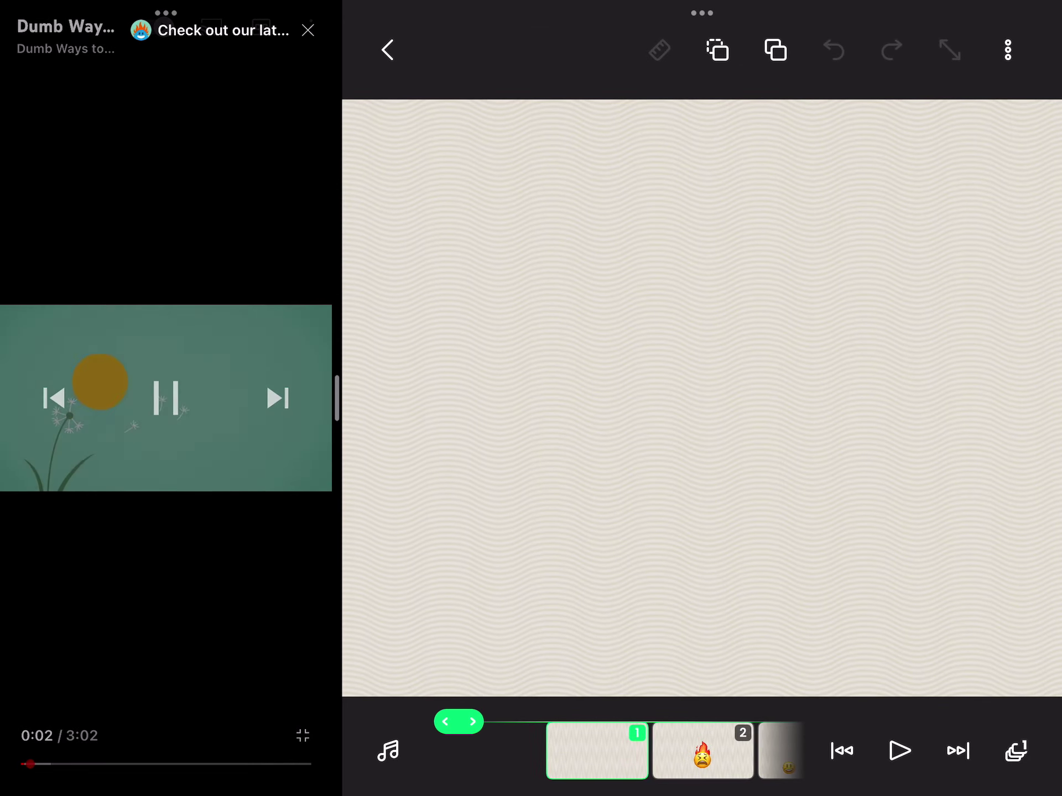
# Step from frame 1 past the fire face, teddy bear and stick frames to frame 6
pyautogui.press('Right')
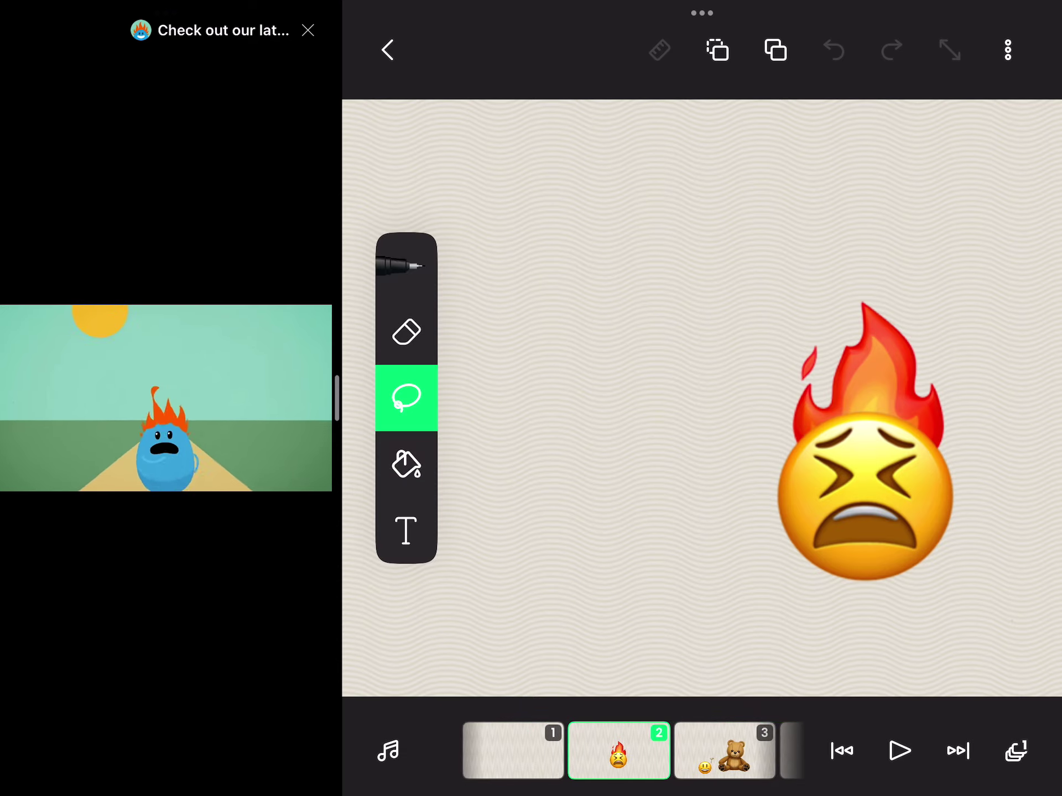
pyautogui.press('Right')
pyautogui.press('Right')
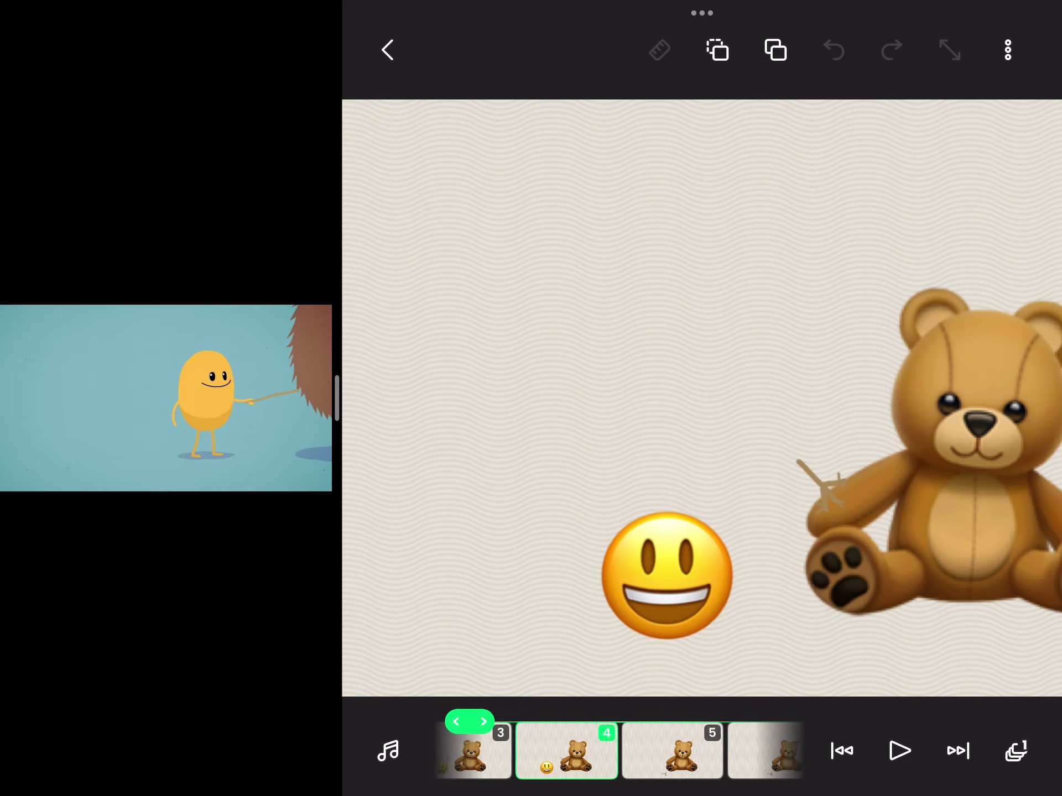
pyautogui.press('Right')
pyautogui.press('Right')
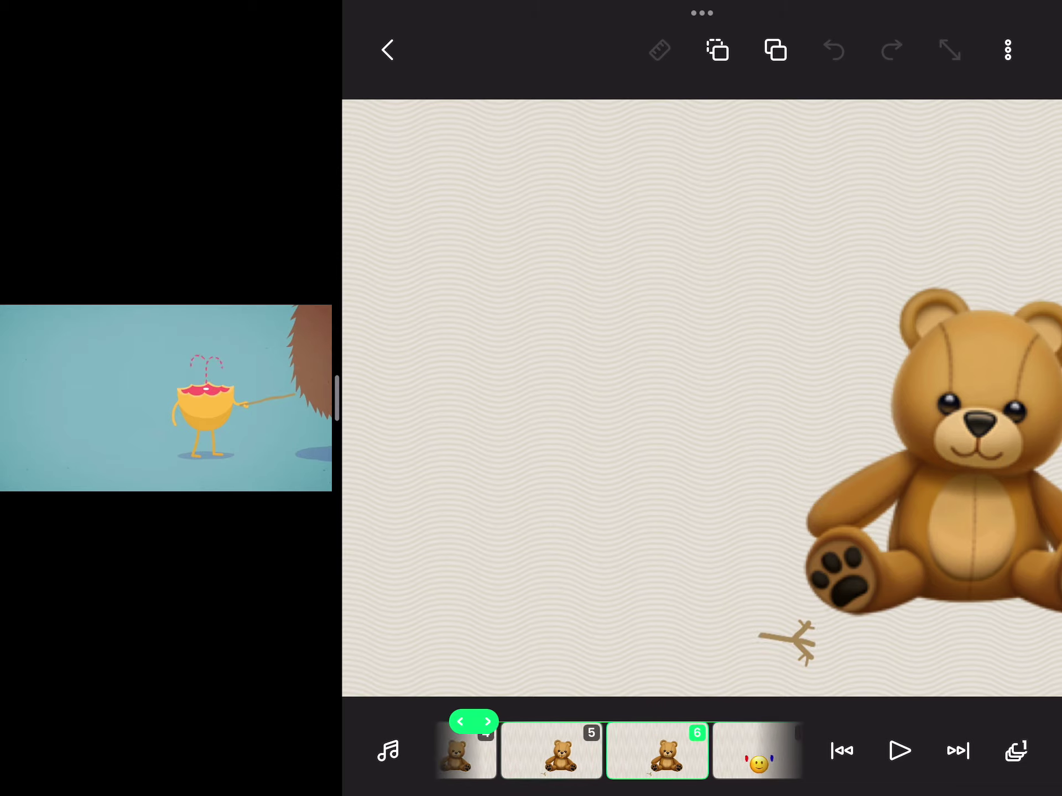
# Continue through the smiley with red and blue marks to the cyan waves frames
pyautogui.press('Right')
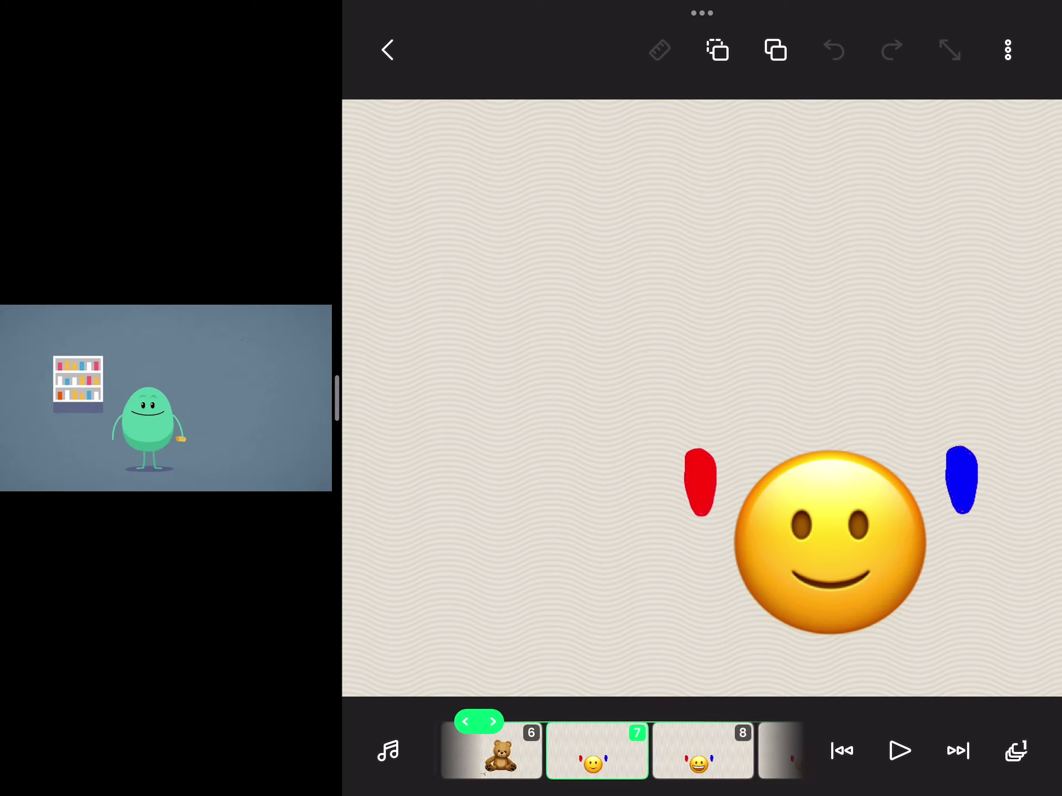
pyautogui.press('Right')
pyautogui.press('Right')
pyautogui.press('Right')
pyautogui.press('Right')
pyautogui.press('Right')
pyautogui.press('Right')
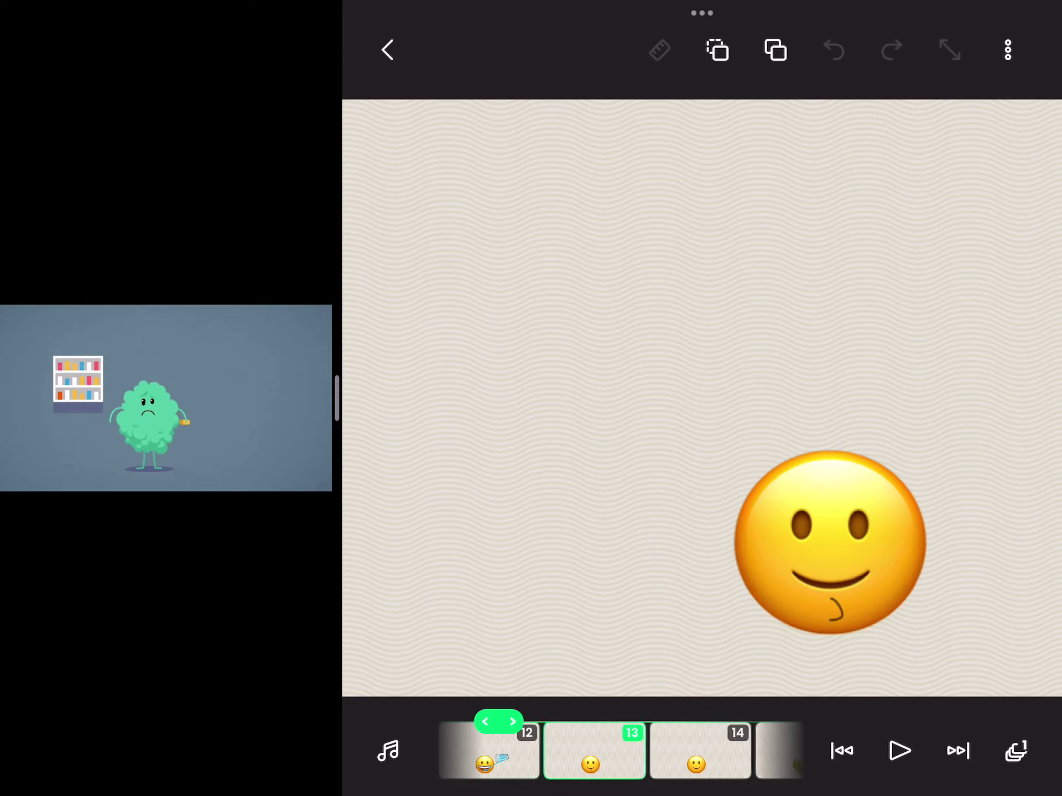
pyautogui.press('Right')
pyautogui.press('Right')
pyautogui.press('Right')
pyautogui.press('Right')
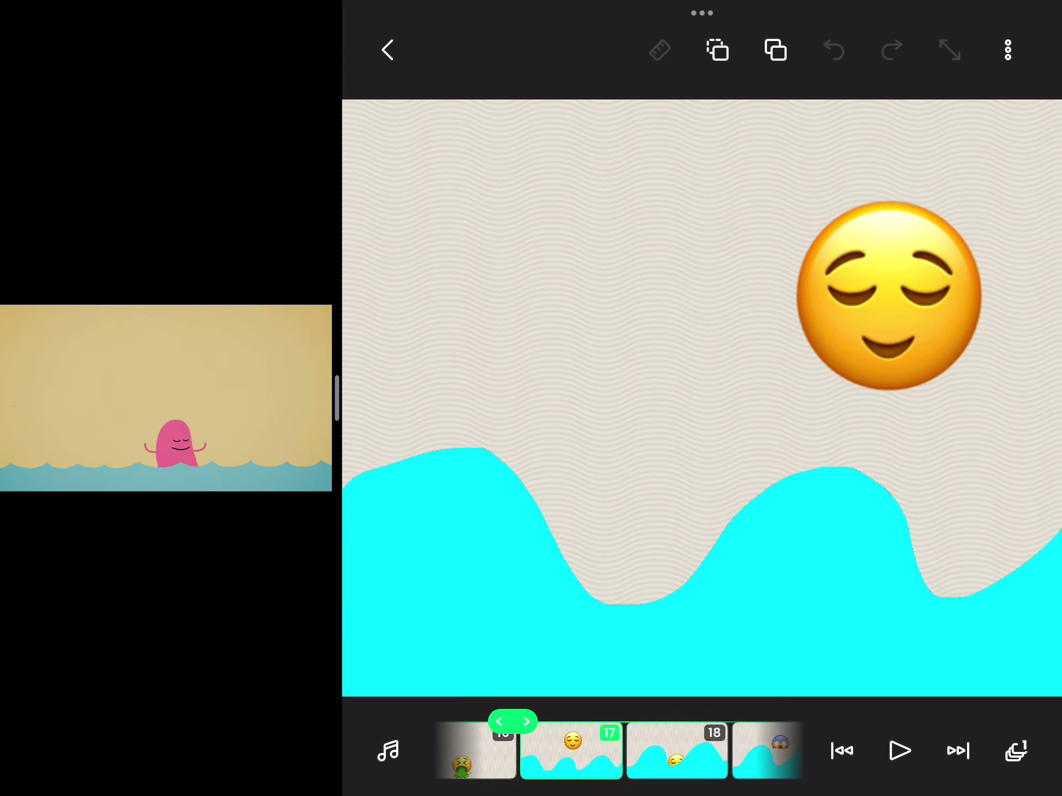
pyautogui.press('Right')
pyautogui.press('Right')
pyautogui.scroll(-5, 702, 399)
pyautogui.scroll(-2, 702, 398)
pyautogui.scroll(5, 702, 399)
pyautogui.press('Right')
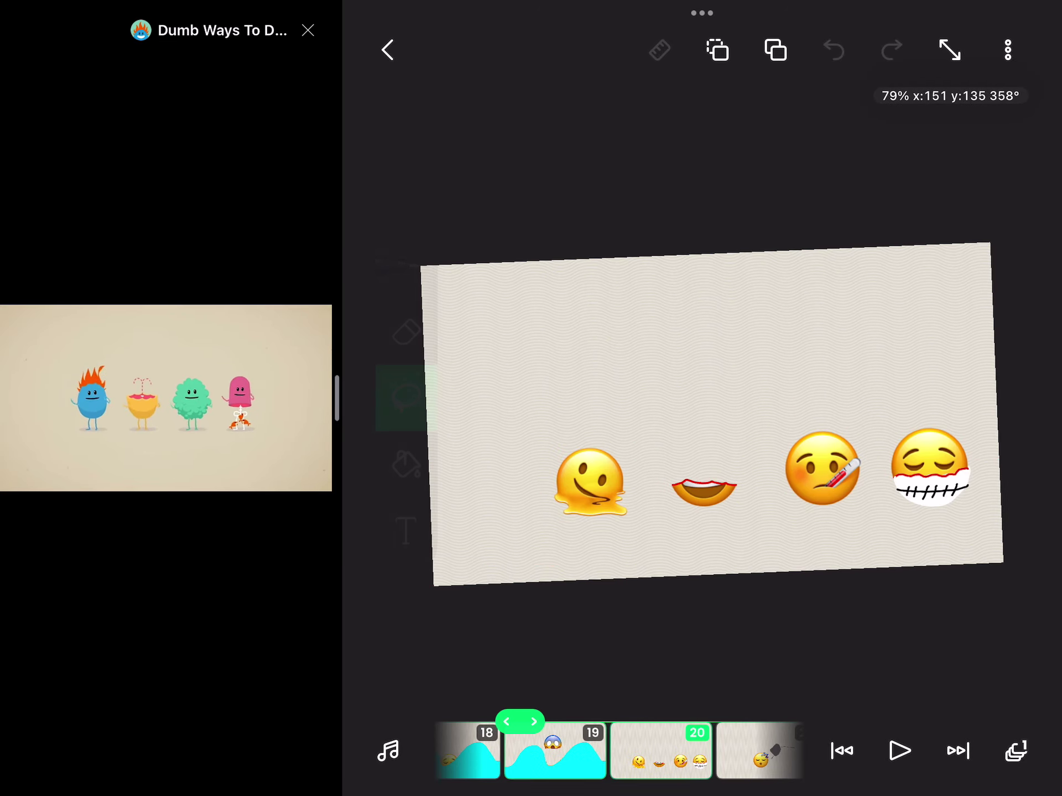
pyautogui.scroll(3, 702, 398)
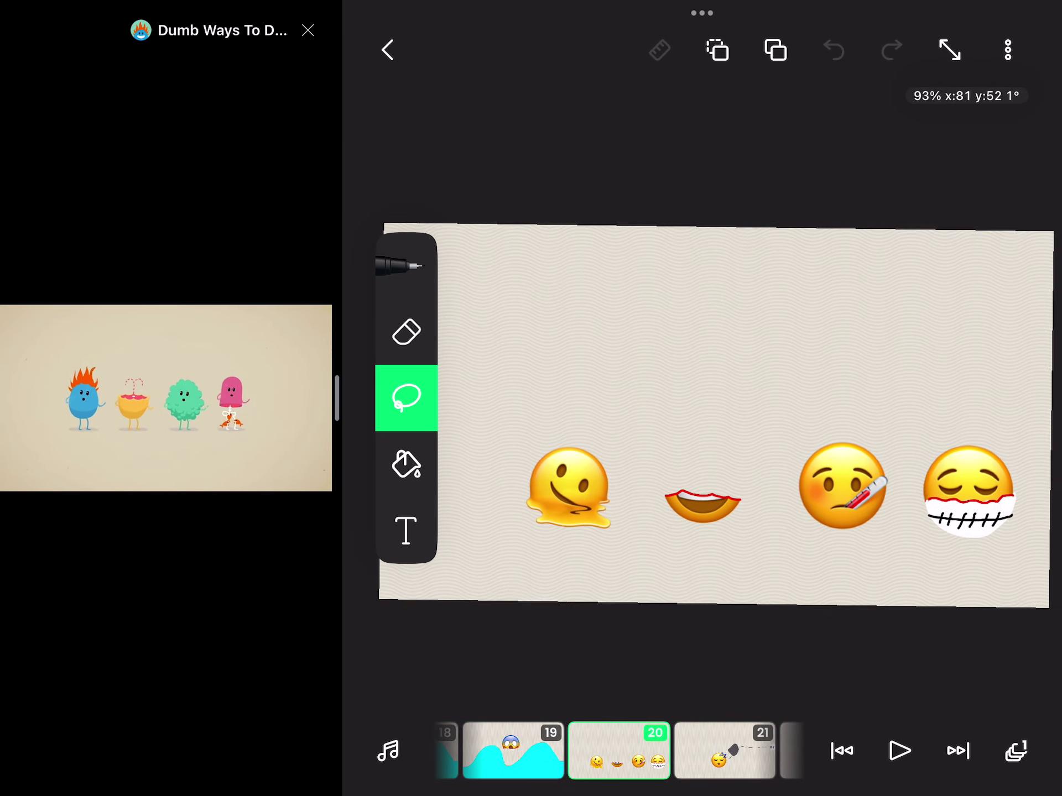
pyautogui.scroll(-2, 702, 399)
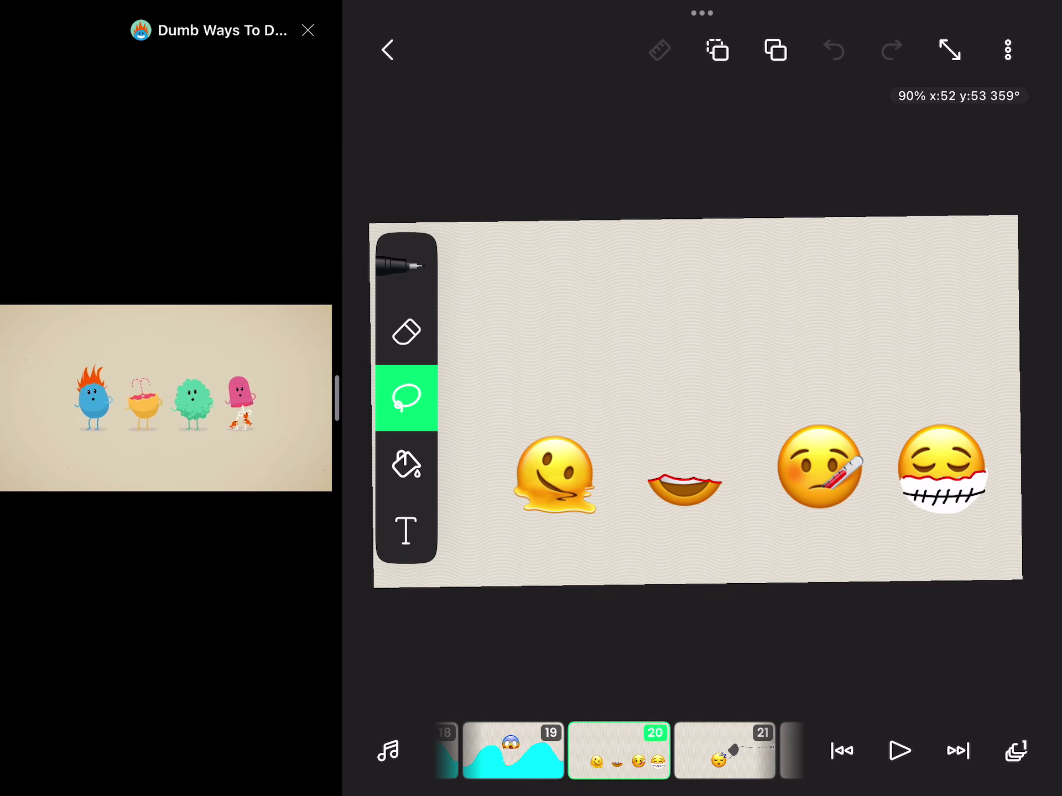
pyautogui.scroll(-1, 702, 398)
pyautogui.scroll(1, 702, 399)
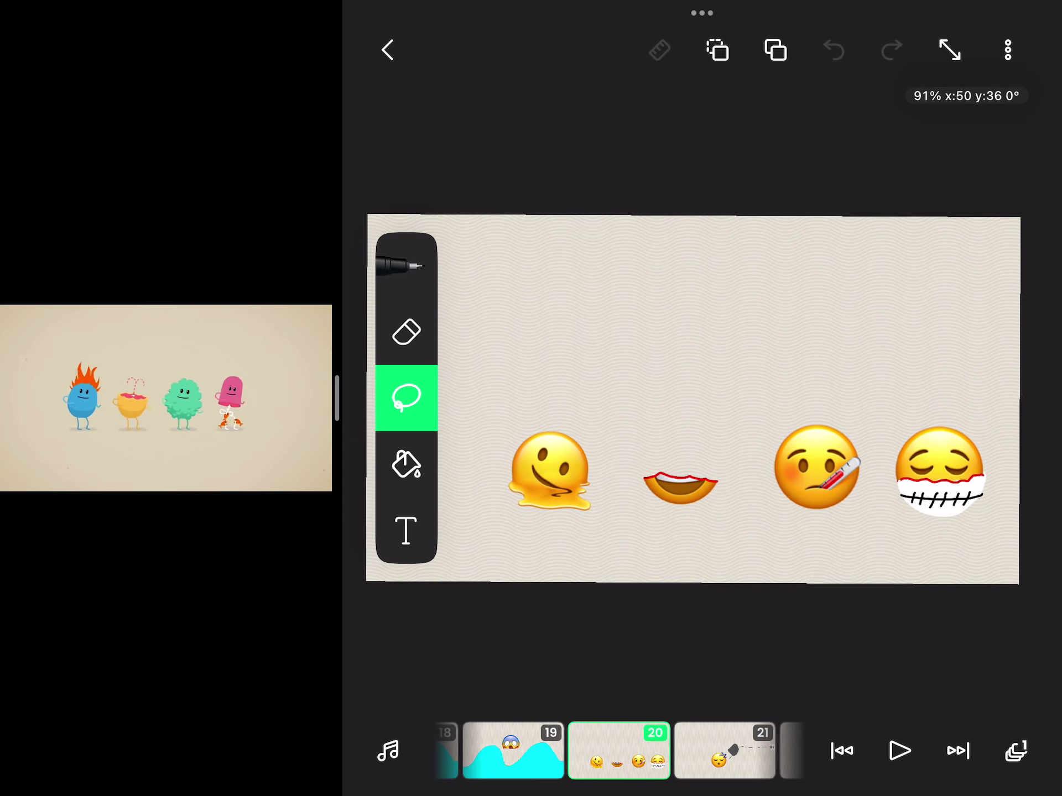
pyautogui.scroll(1, 702, 399)
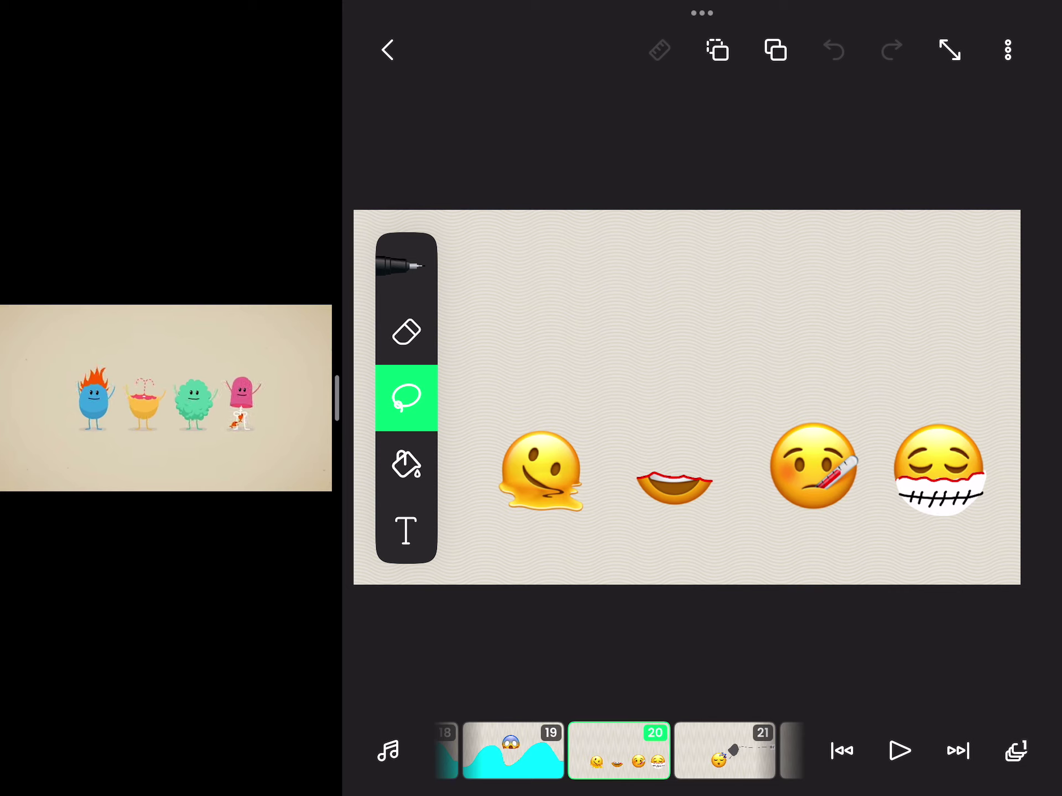
# Select frame 21, the sleeping face, and bring up its frame actions
pyautogui.click(724, 751)
pyautogui.click(619, 751)
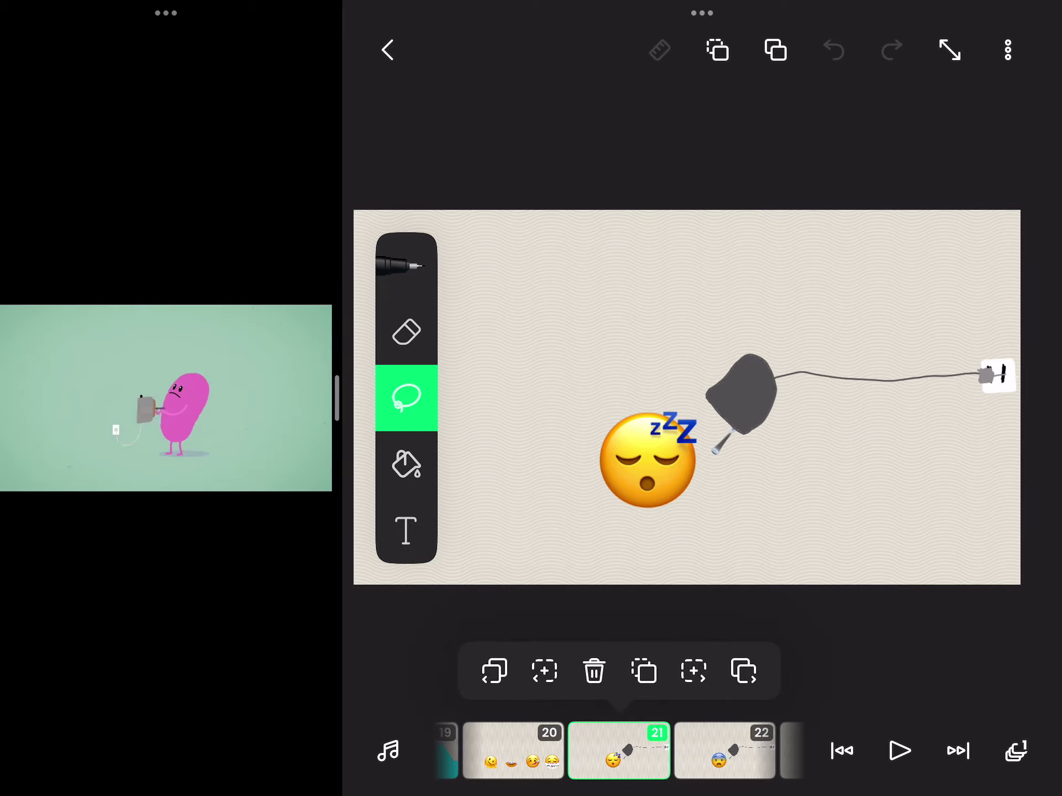
pyautogui.hscroll(5, 619, 751)
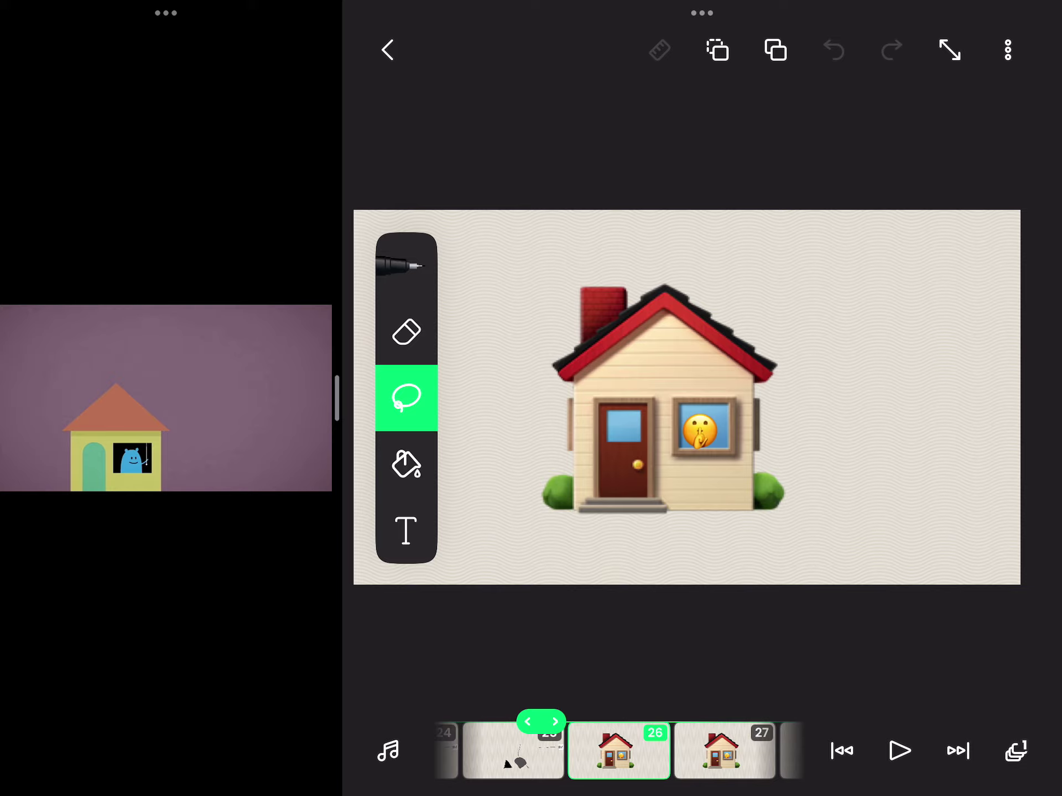
pyautogui.hscroll(1, 618, 751)
pyautogui.hscroll(1, 619, 751)
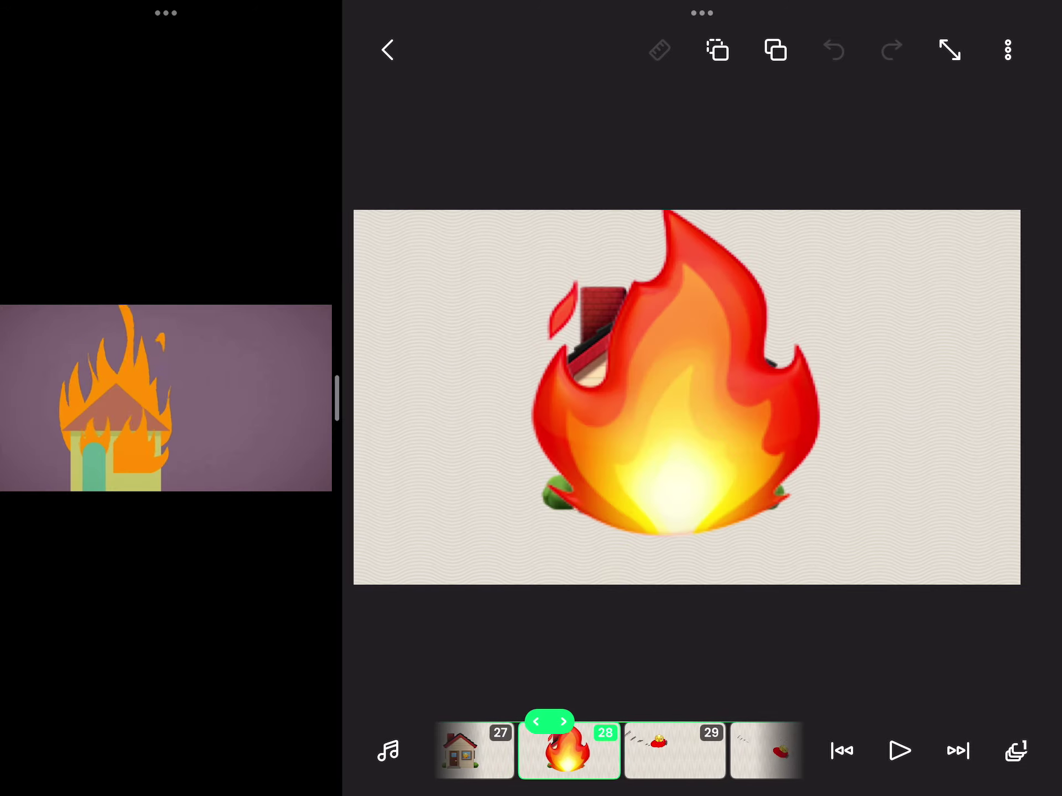
pyautogui.hscroll(1, 618, 750)
pyautogui.hscroll(1, 618, 751)
pyautogui.hscroll(2, 618, 752)
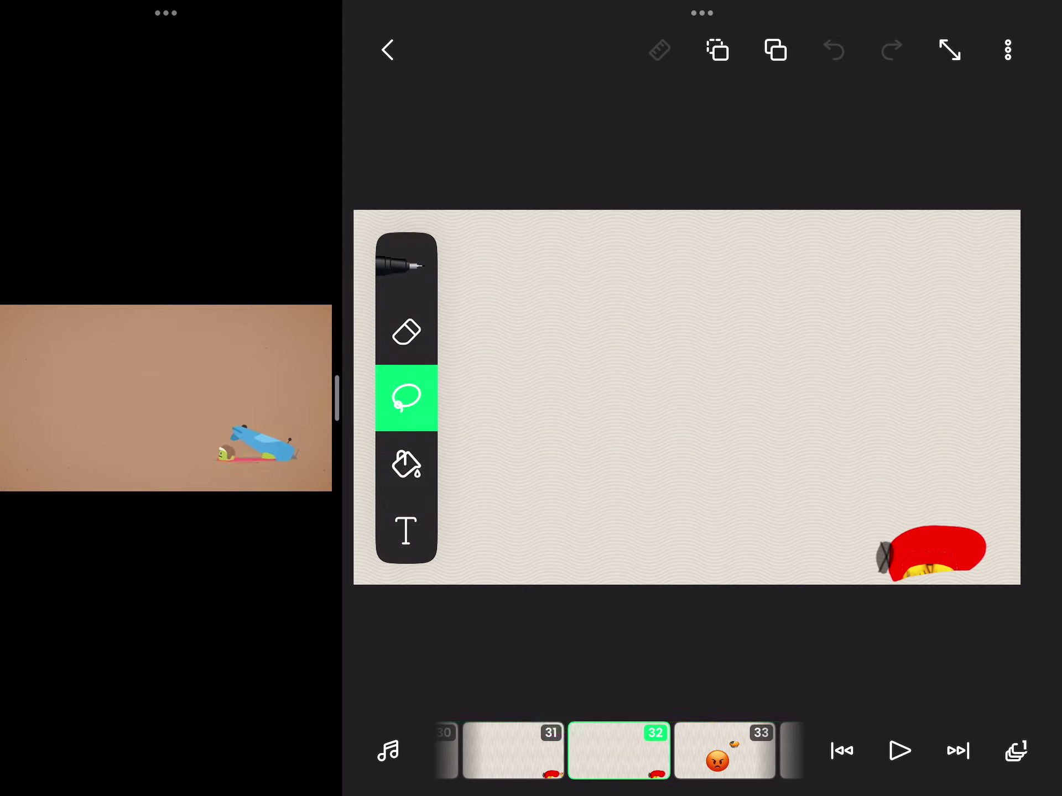
pyautogui.hscroll(1, 619, 751)
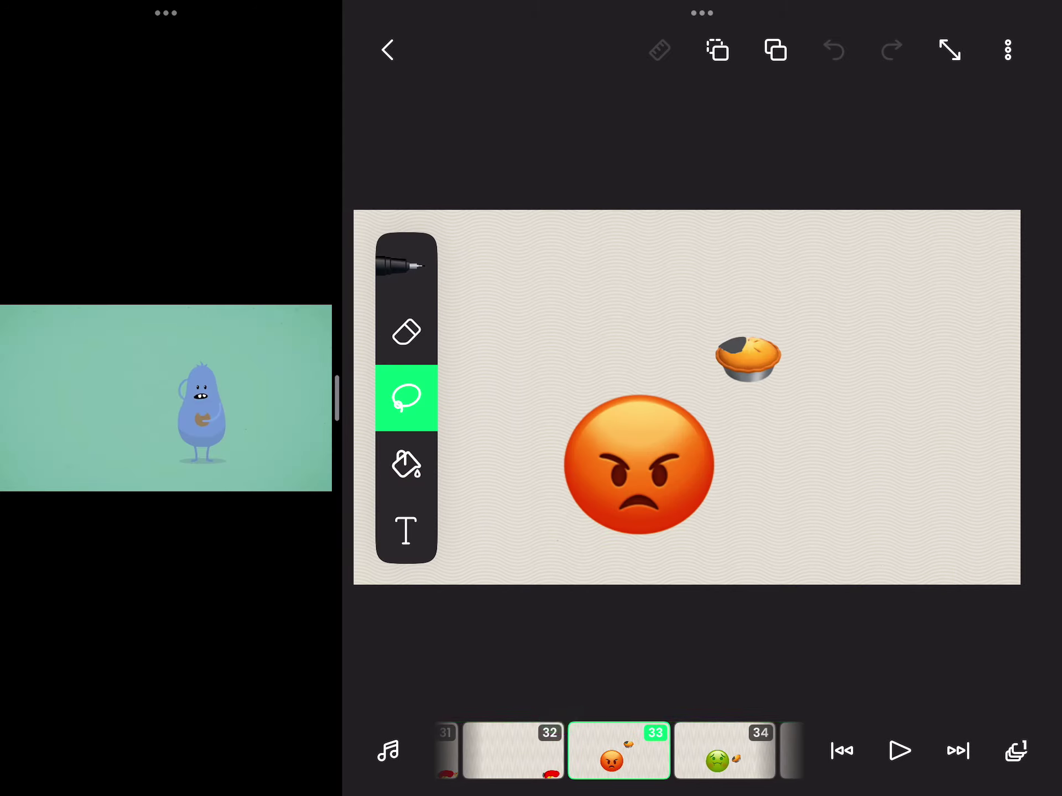
pyautogui.hscroll(1, 618, 751)
pyautogui.hscroll(1, 618, 752)
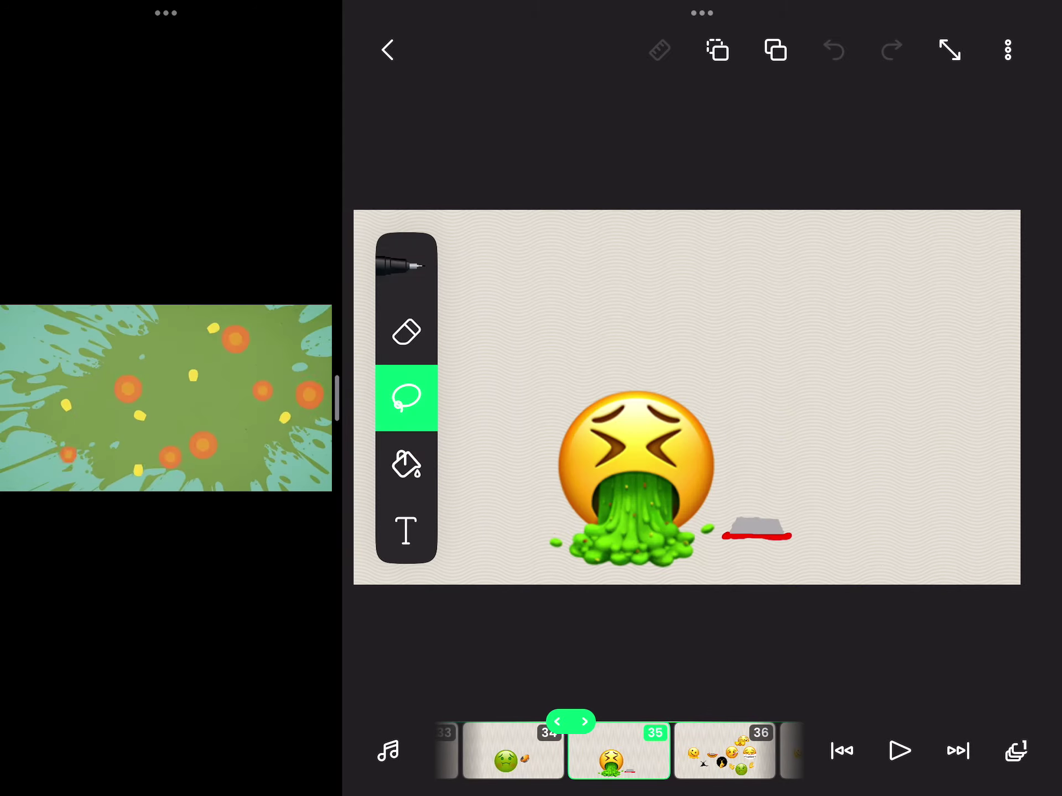
pyautogui.hscroll(1, 618, 751)
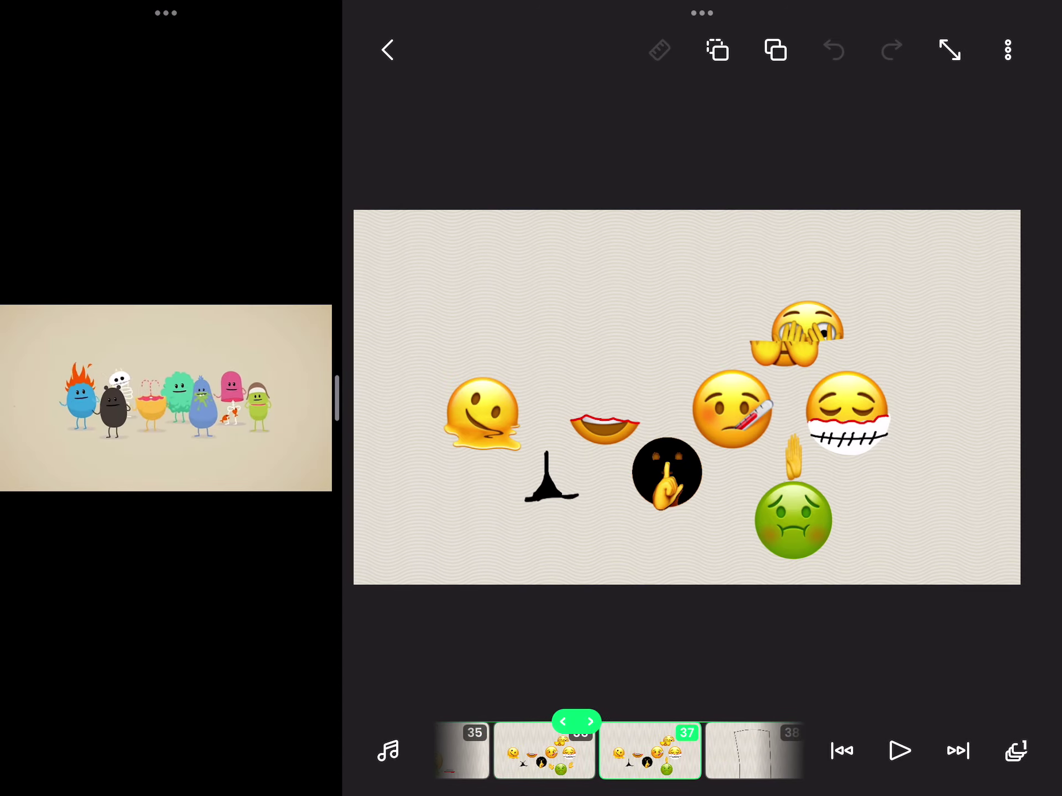
pyautogui.hscroll(1, 619, 751)
pyautogui.hscroll(-1, 619, 750)
pyautogui.hscroll(1, 618, 750)
pyautogui.hscroll(-1, 619, 750)
pyautogui.hscroll(1, 618, 751)
pyautogui.hscroll(-1, 619, 751)
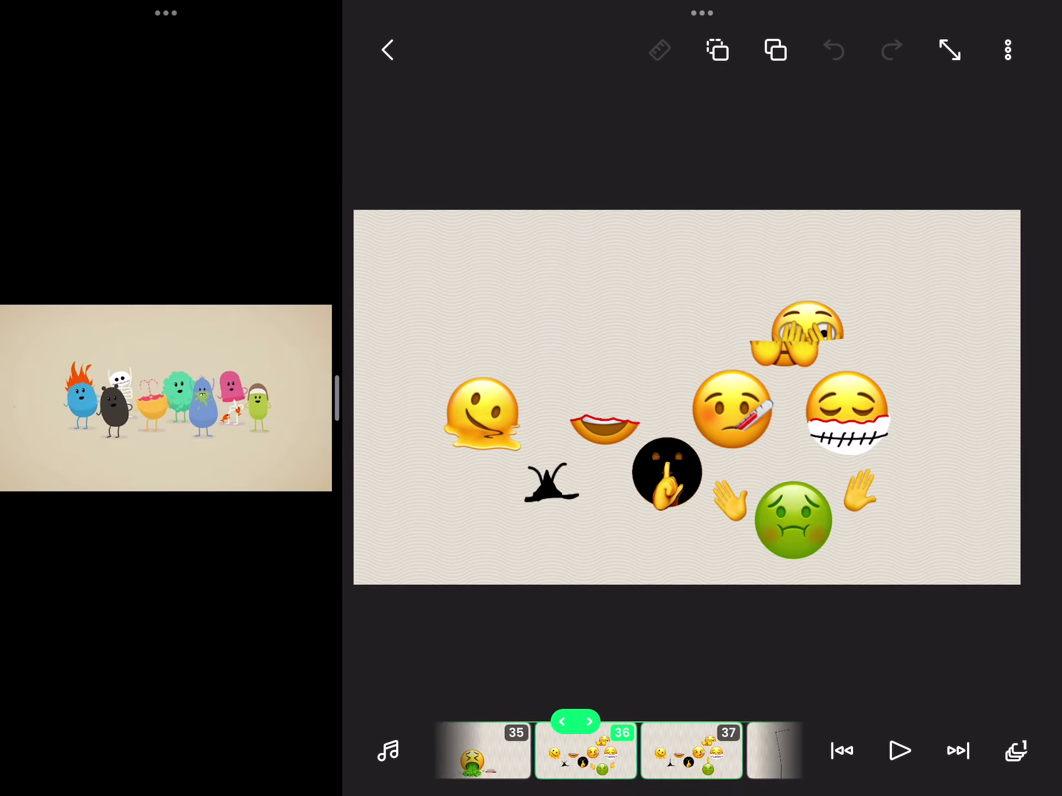
pyautogui.hscroll(1, 618, 750)
pyautogui.hscroll(-1, 619, 751)
pyautogui.hscroll(1, 618, 752)
pyautogui.hscroll(-1, 606, 751)
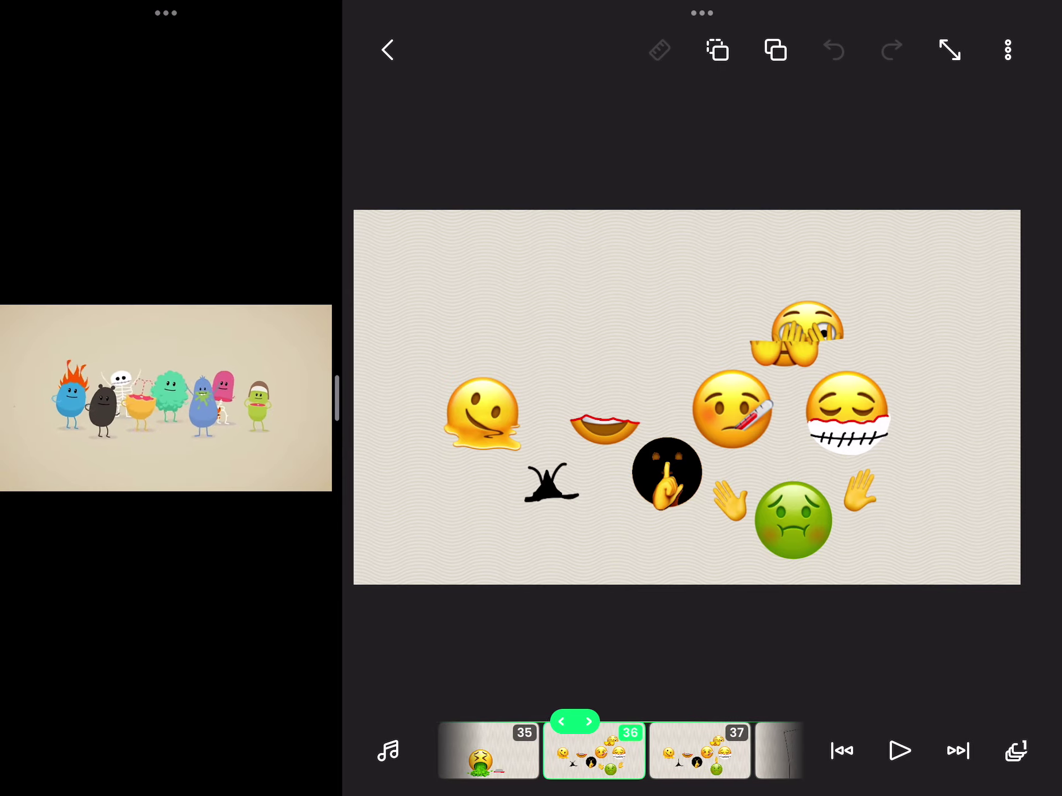
pyautogui.hscroll(1, 606, 750)
pyautogui.hscroll(-1, 606, 752)
pyautogui.hscroll(-1, 619, 751)
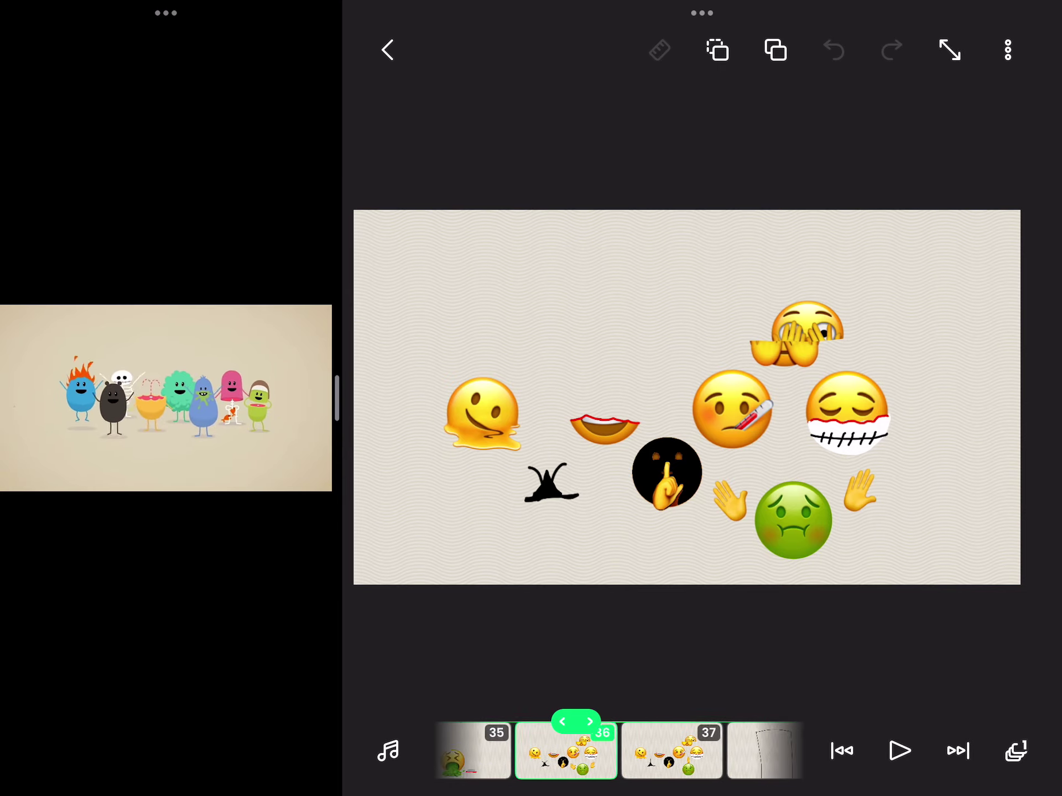
pyautogui.hscroll(-1, 619, 750)
pyautogui.hscroll(1, 619, 751)
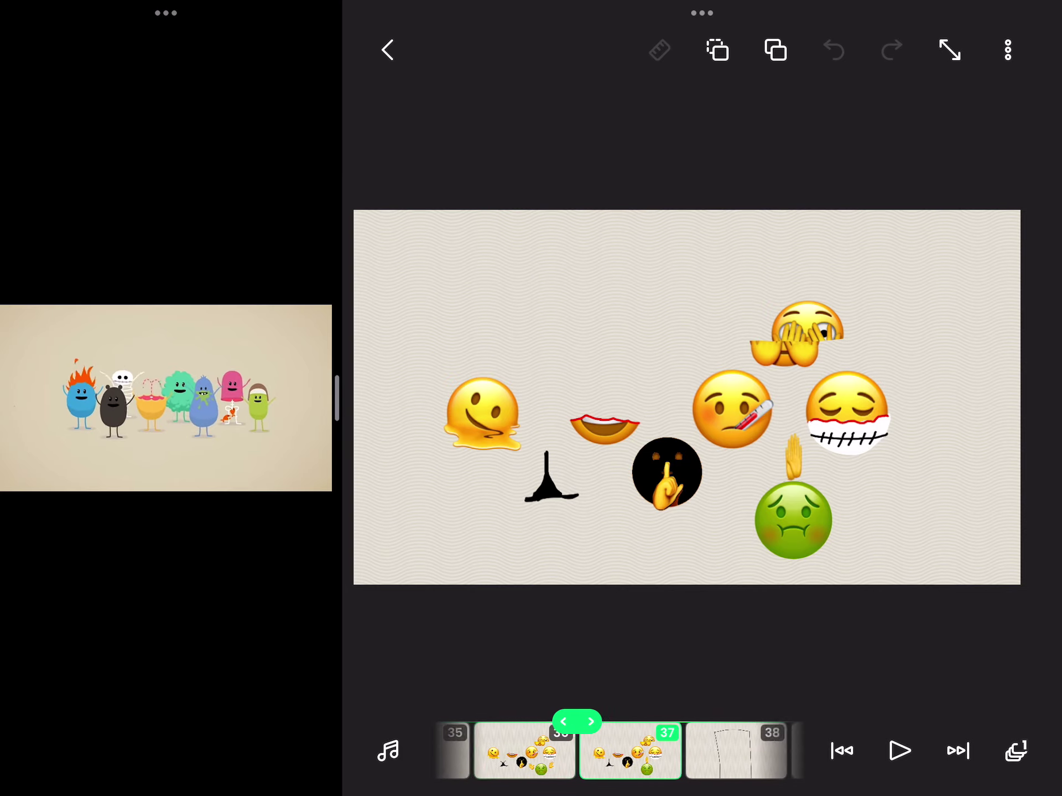
pyautogui.hscroll(1, 619, 751)
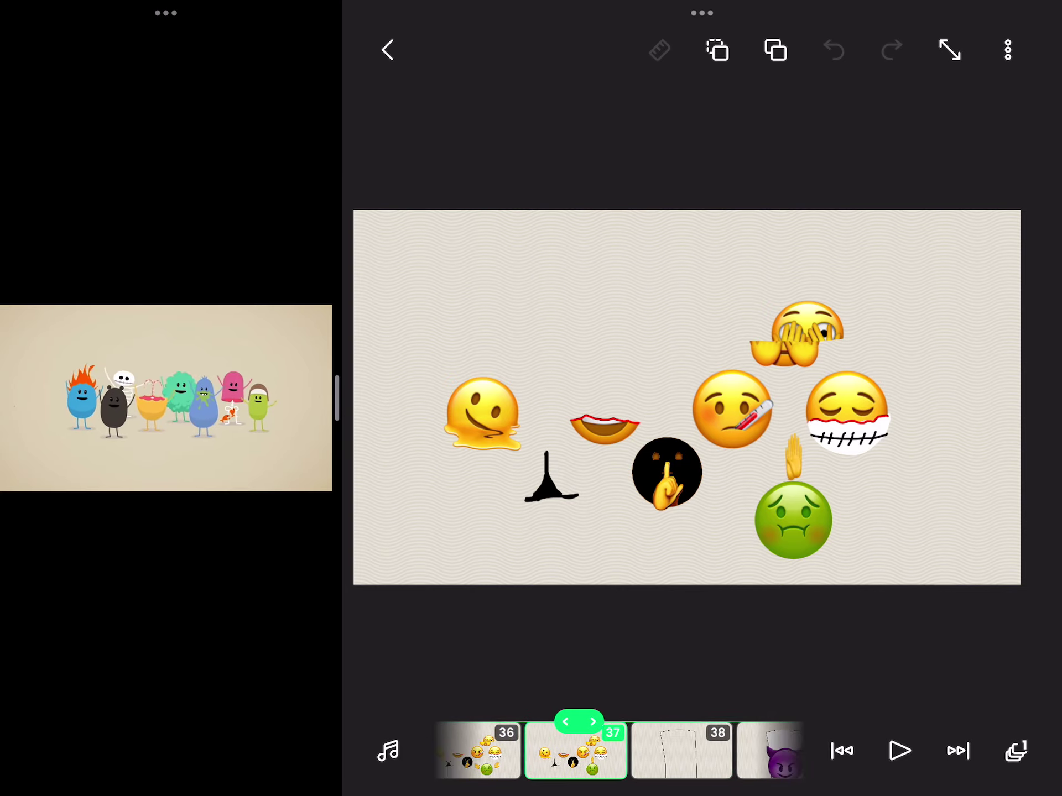
pyautogui.hscroll(1, 619, 751)
pyautogui.hscroll(1, 618, 751)
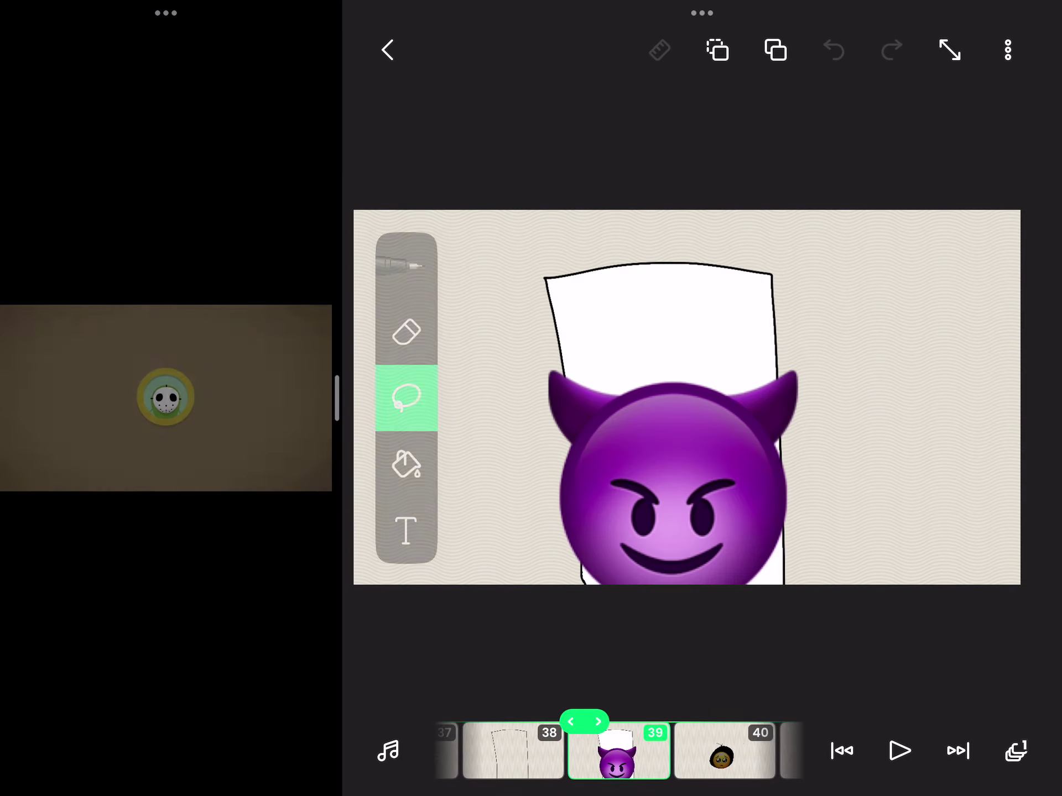
pyautogui.hscroll(1, 619, 750)
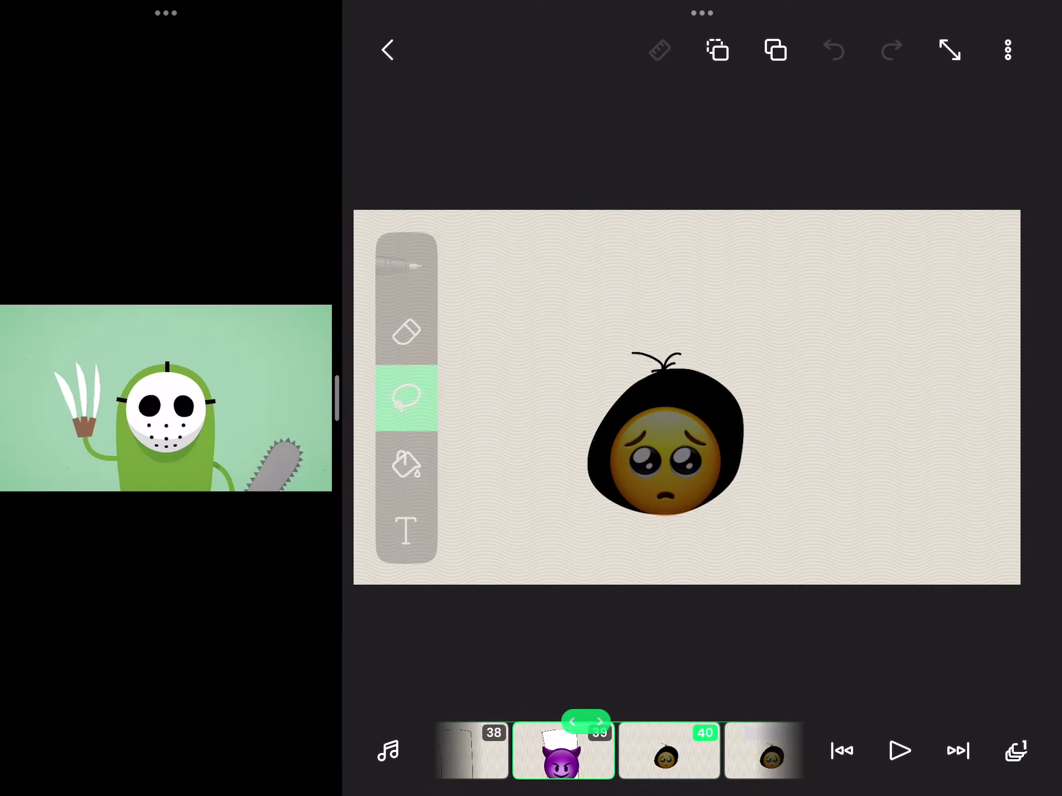
pyautogui.hscroll(1, 618, 751)
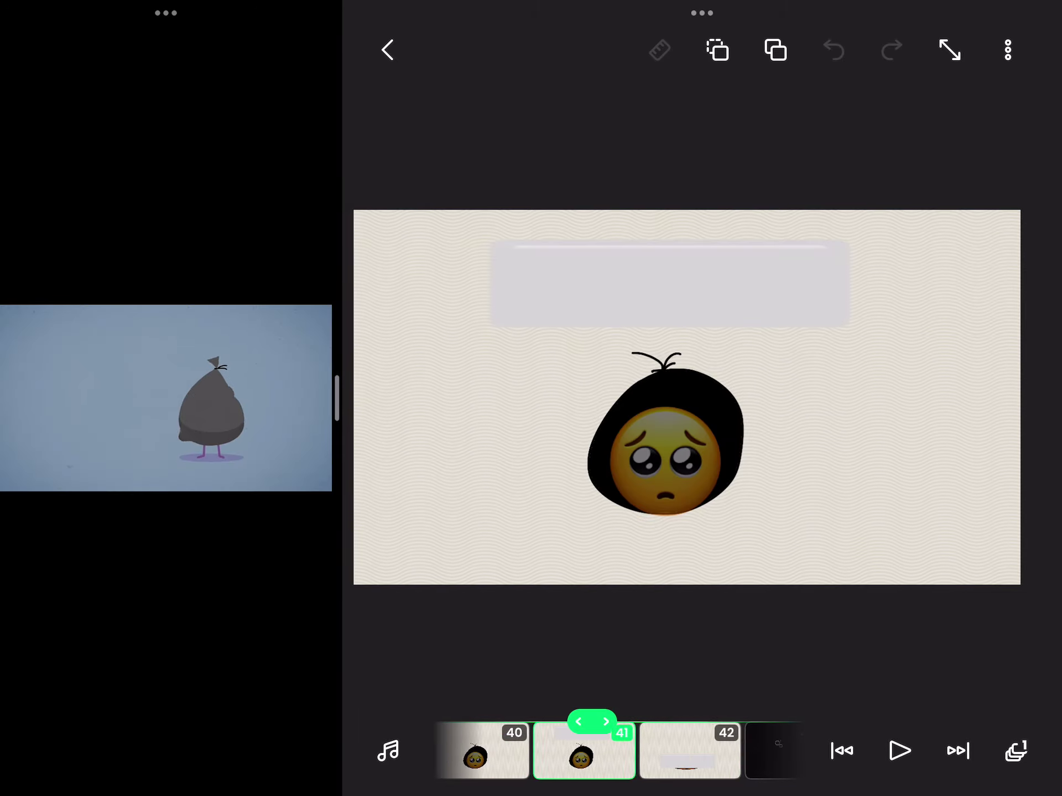
pyautogui.hscroll(1, 618, 751)
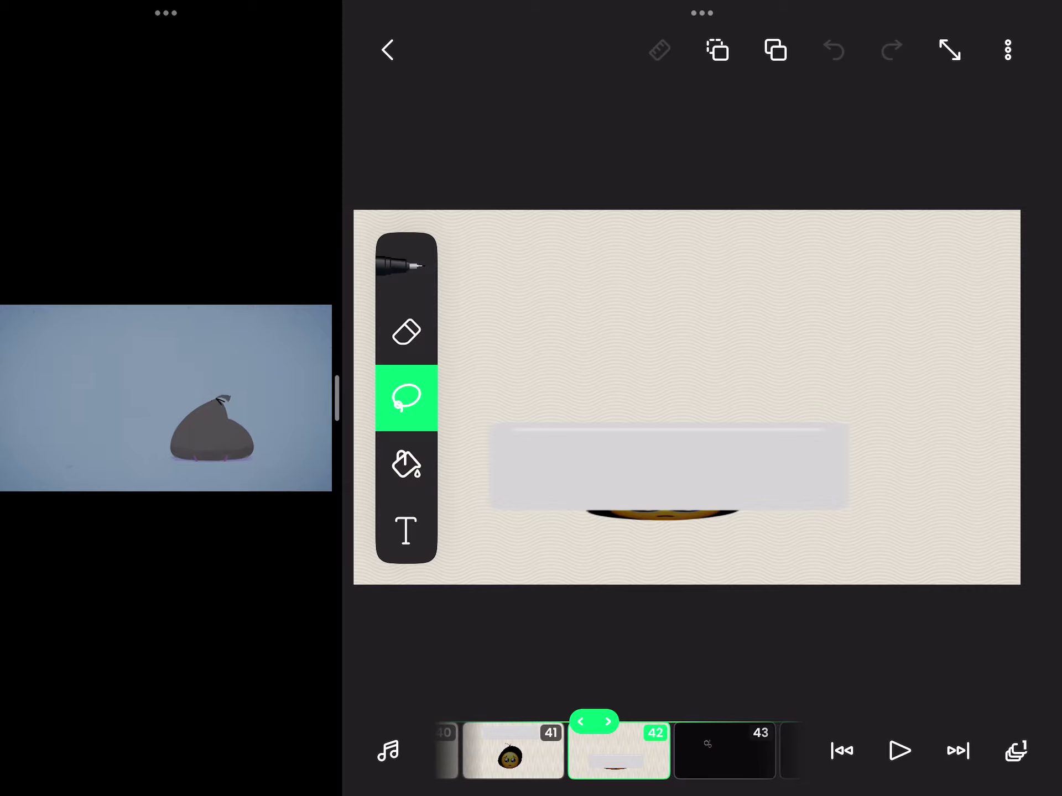
pyautogui.hscroll(1, 618, 750)
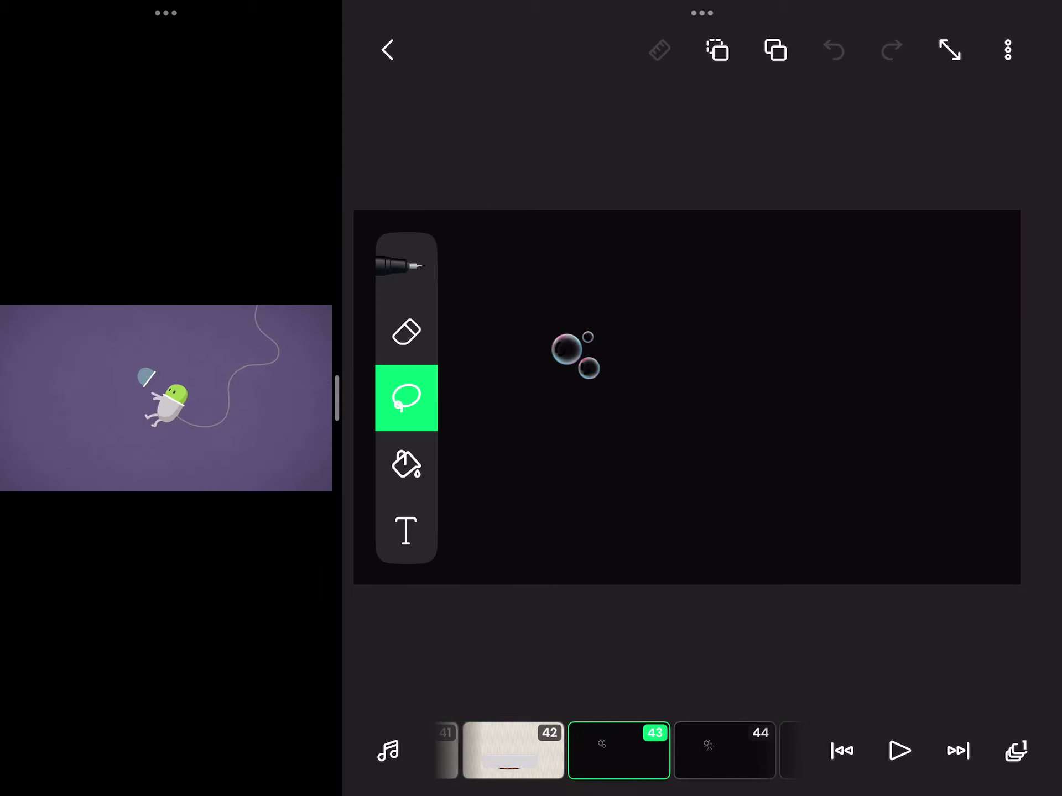
pyautogui.hscroll(1, 618, 751)
pyautogui.hscroll(1, 619, 751)
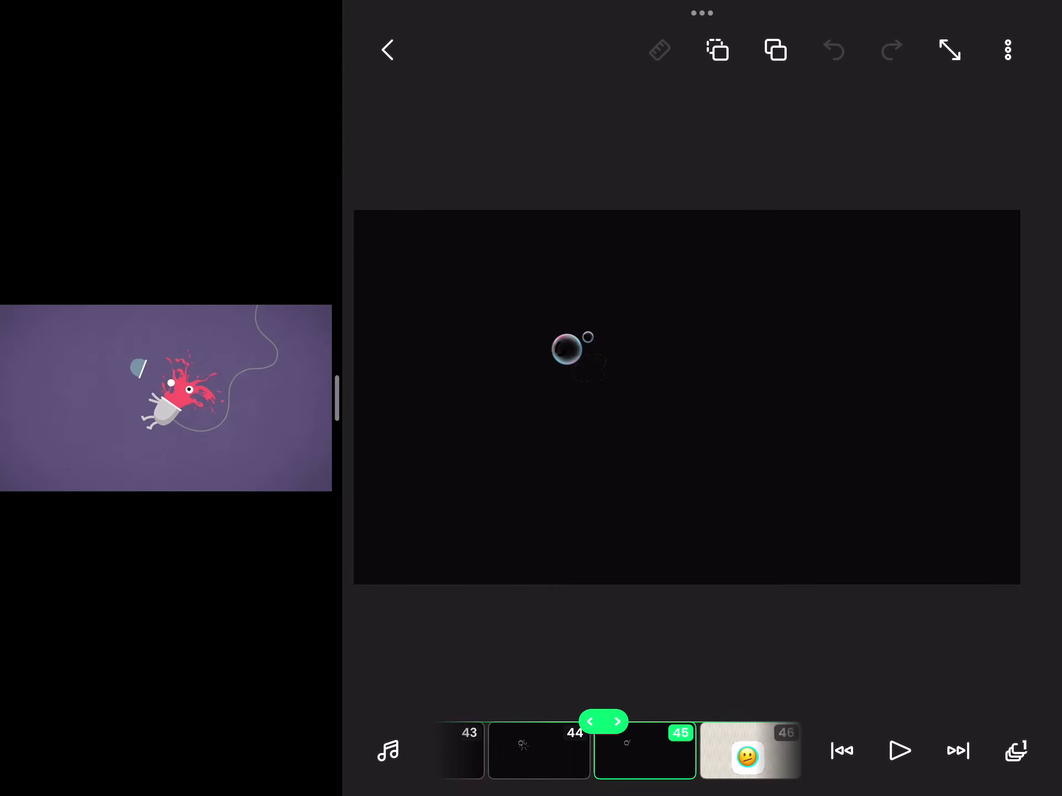
pyautogui.hscroll(1, 619, 751)
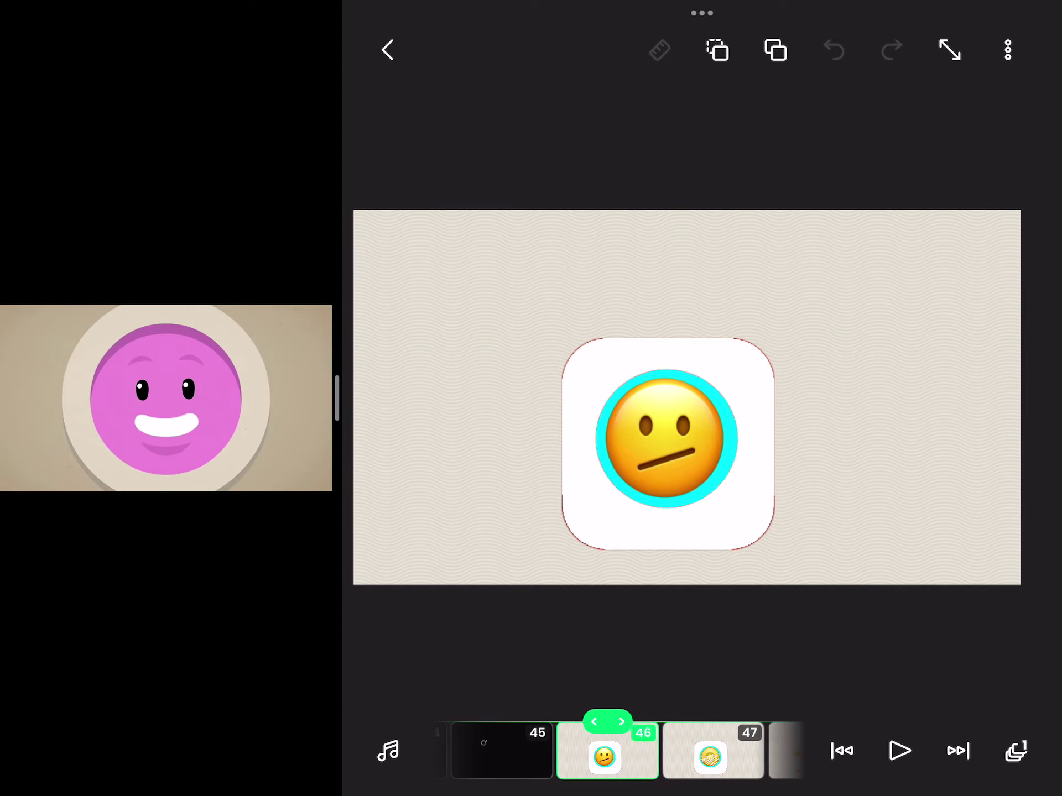
pyautogui.hscroll(1, 618, 751)
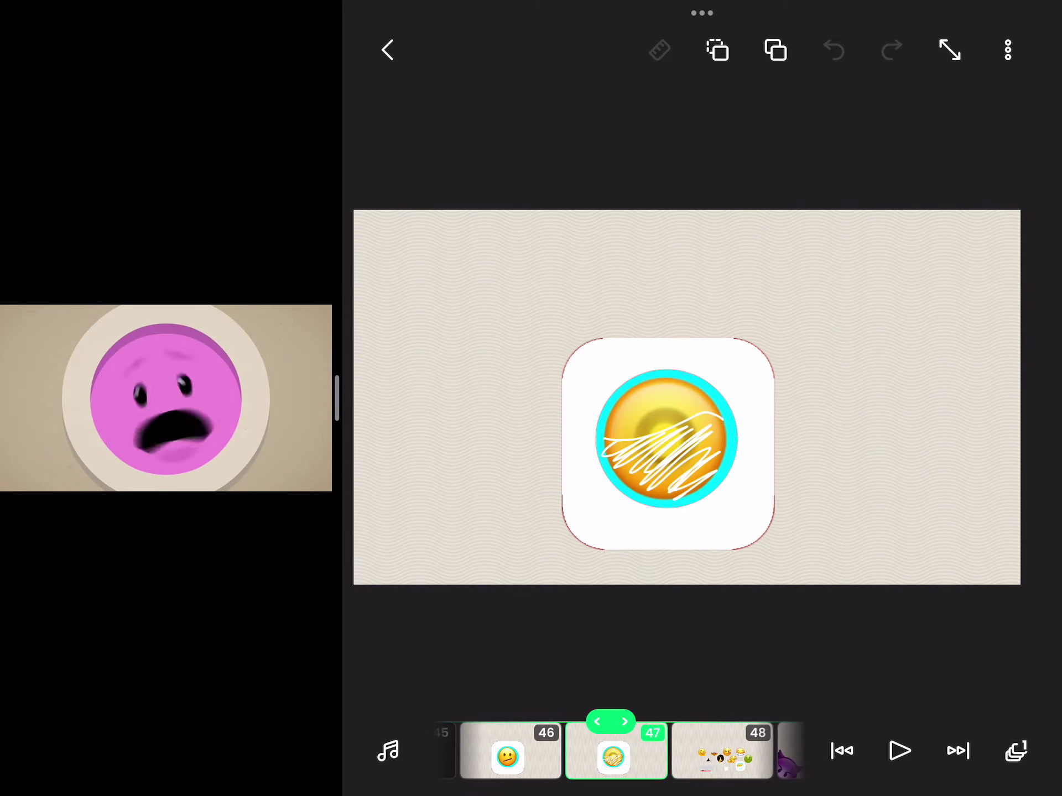
pyautogui.hscroll(1, 619, 751)
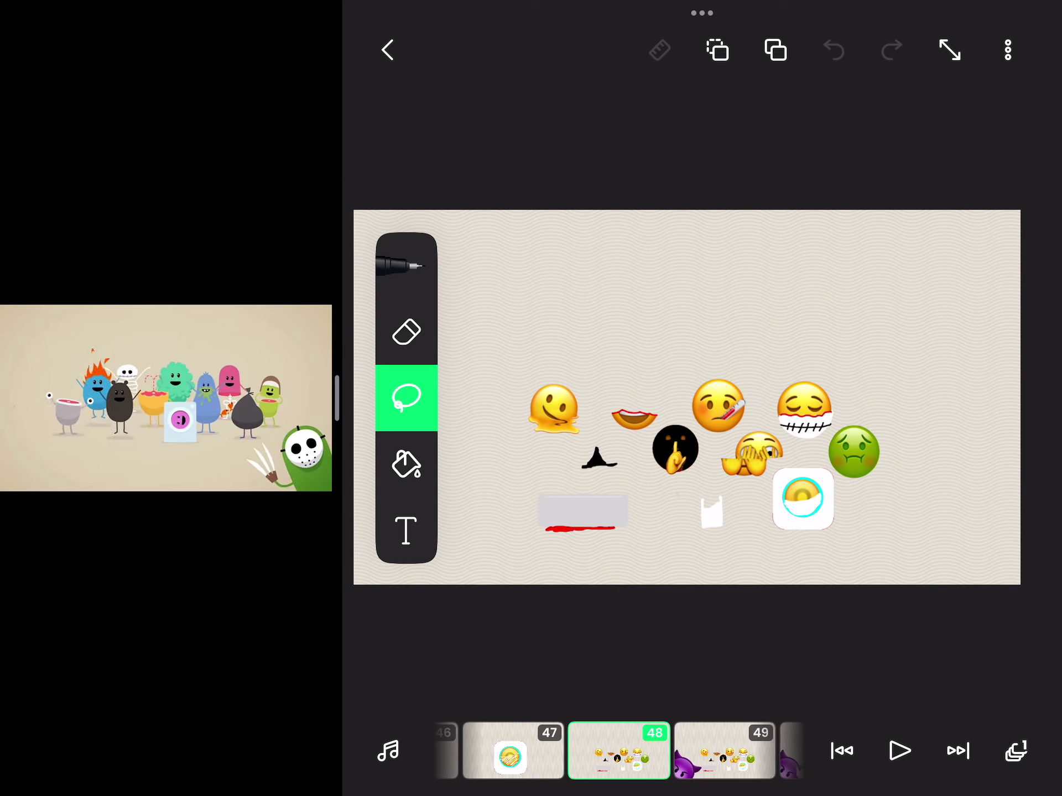
# Advance from frame 48 past the heart-eyes emoji and snake to the hotdog frame
pyautogui.moveTo(619, 751); pyautogui.dragTo(498, 750)
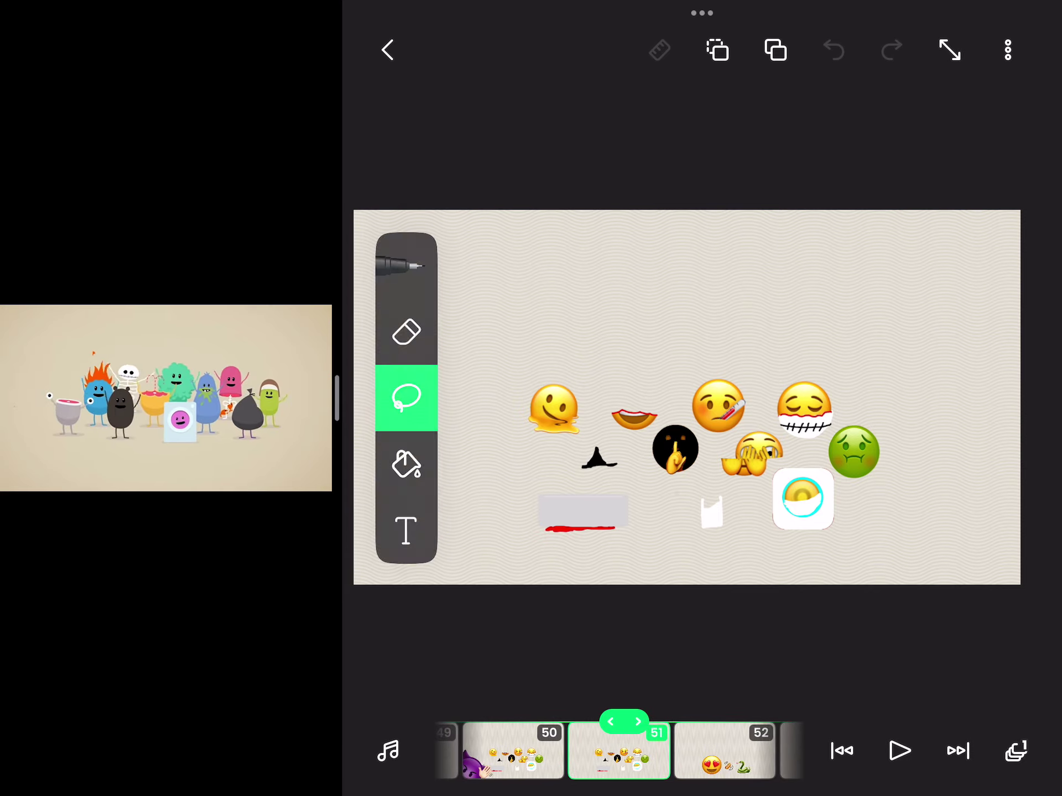
pyautogui.moveTo(630, 751); pyautogui.dragTo(498, 750)
pyautogui.moveTo(631, 751); pyautogui.dragTo(498, 751)
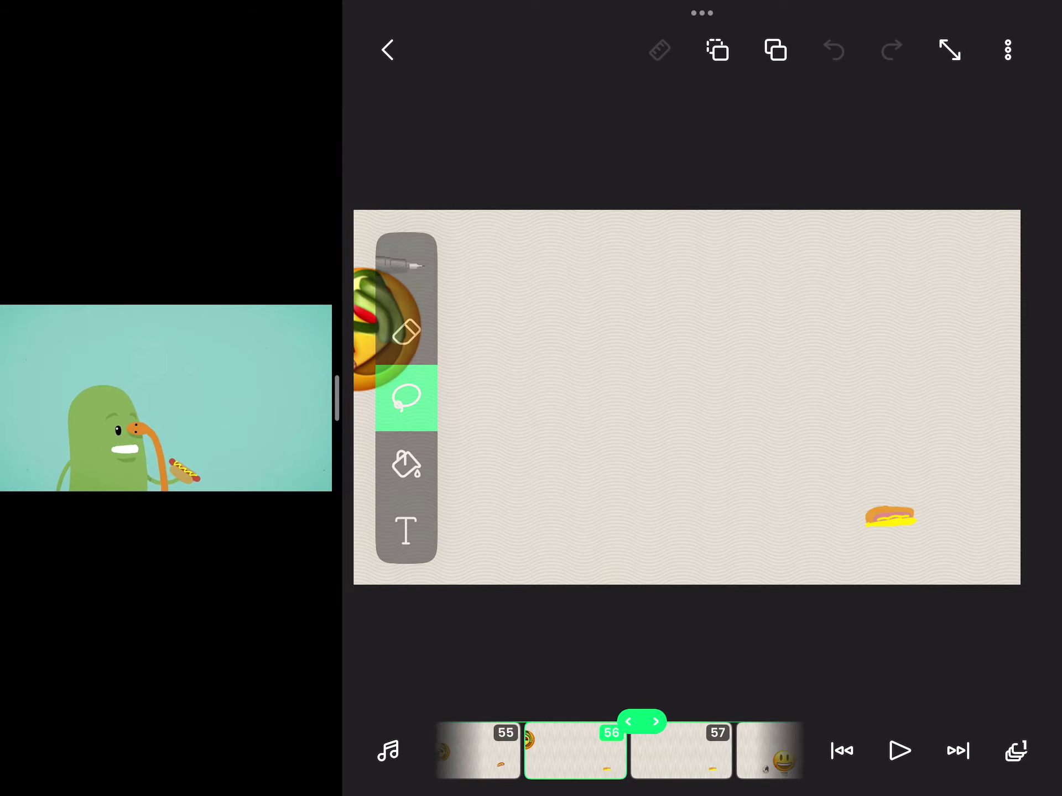
# Advance past the dizzy-face emoji and bottled glue label to frame 64
pyautogui.moveTo(631, 751); pyautogui.dragTo(498, 751)
pyautogui.moveTo(617, 750)
pyautogui.mouseDown()
pyautogui.moveTo(513, 751)
pyautogui.moveTo(705, 751)
pyautogui.moveTo(497, 751)
pyautogui.mouseUp()
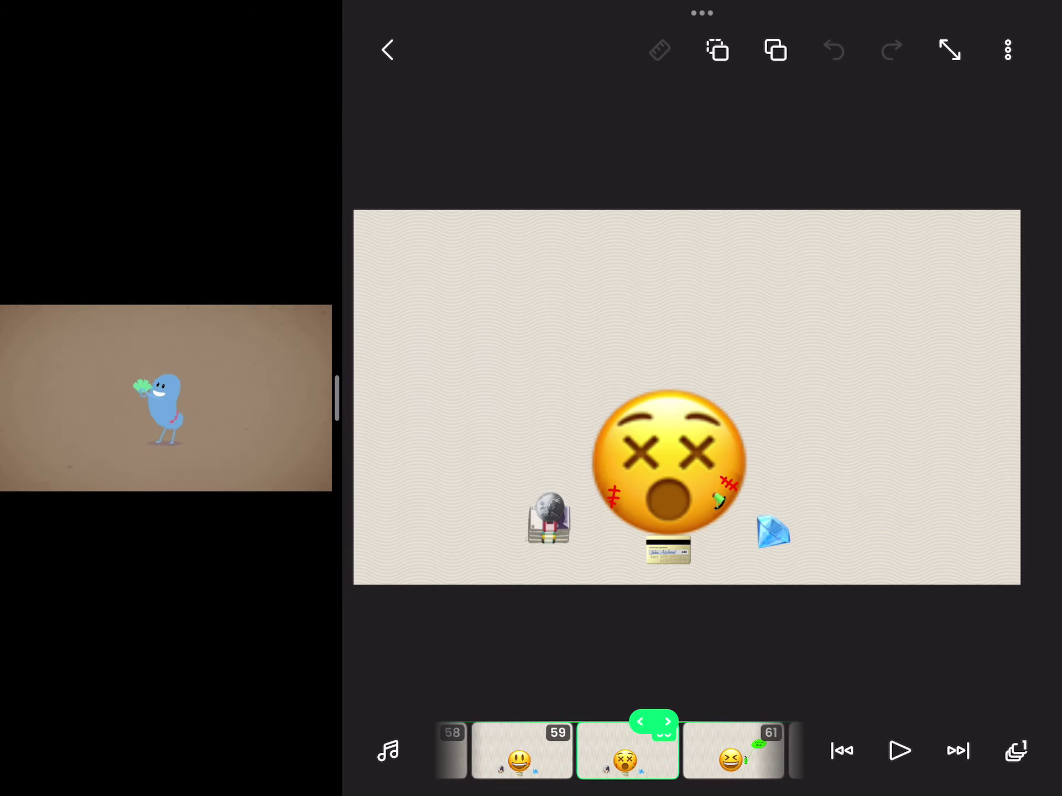
pyautogui.moveTo(648, 752); pyautogui.dragTo(531, 751)
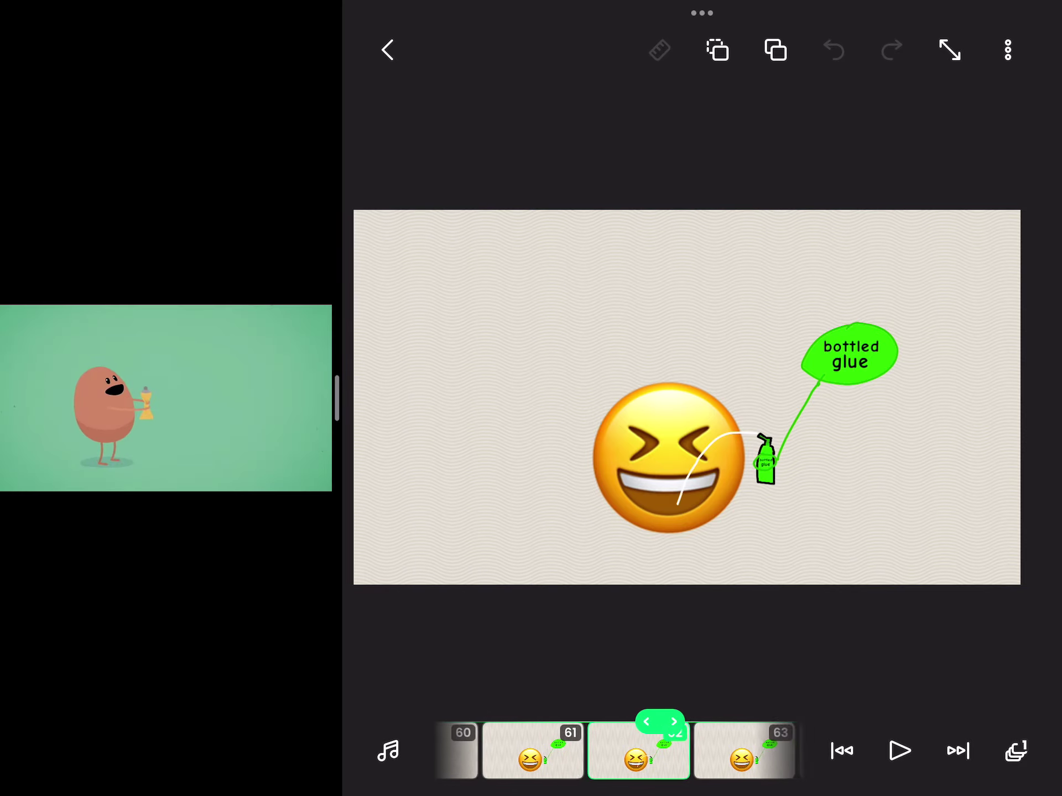
pyautogui.moveTo(619, 751); pyautogui.dragTo(550, 751)
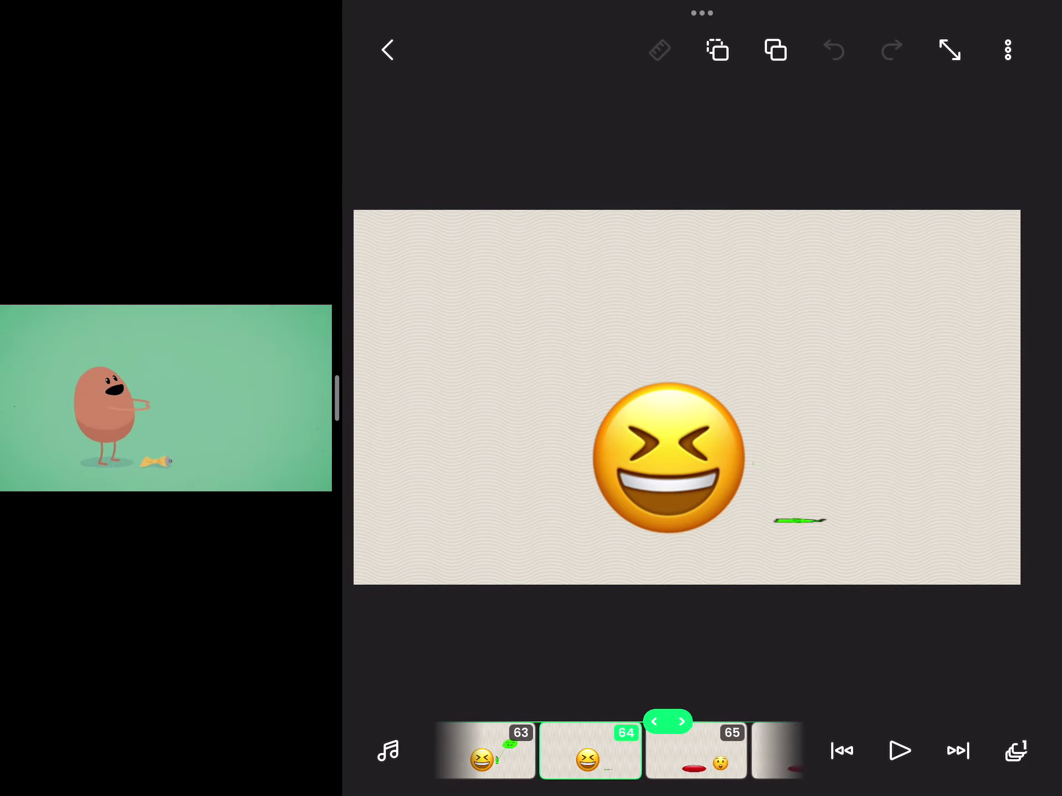
# Continue past the surprised emoji on the puddle and exploding head to frame 69's crowd
pyautogui.moveTo(656, 751); pyautogui.dragTo(548, 751)
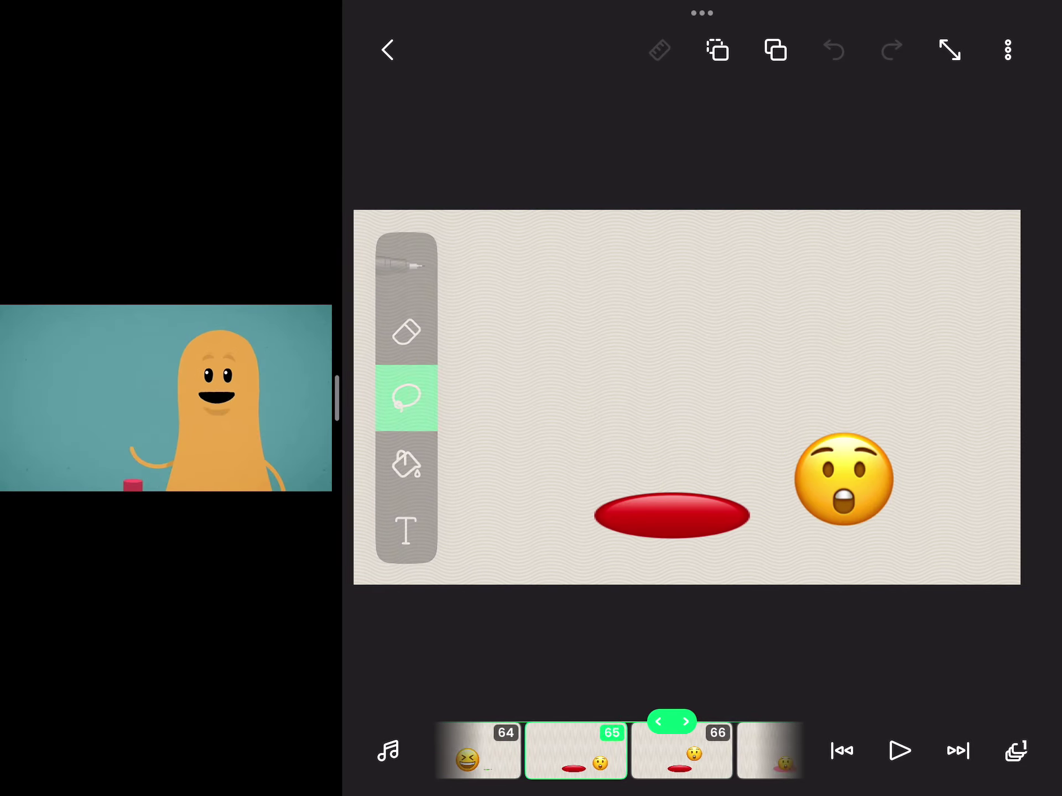
pyautogui.moveTo(655, 751); pyautogui.dragTo(498, 751)
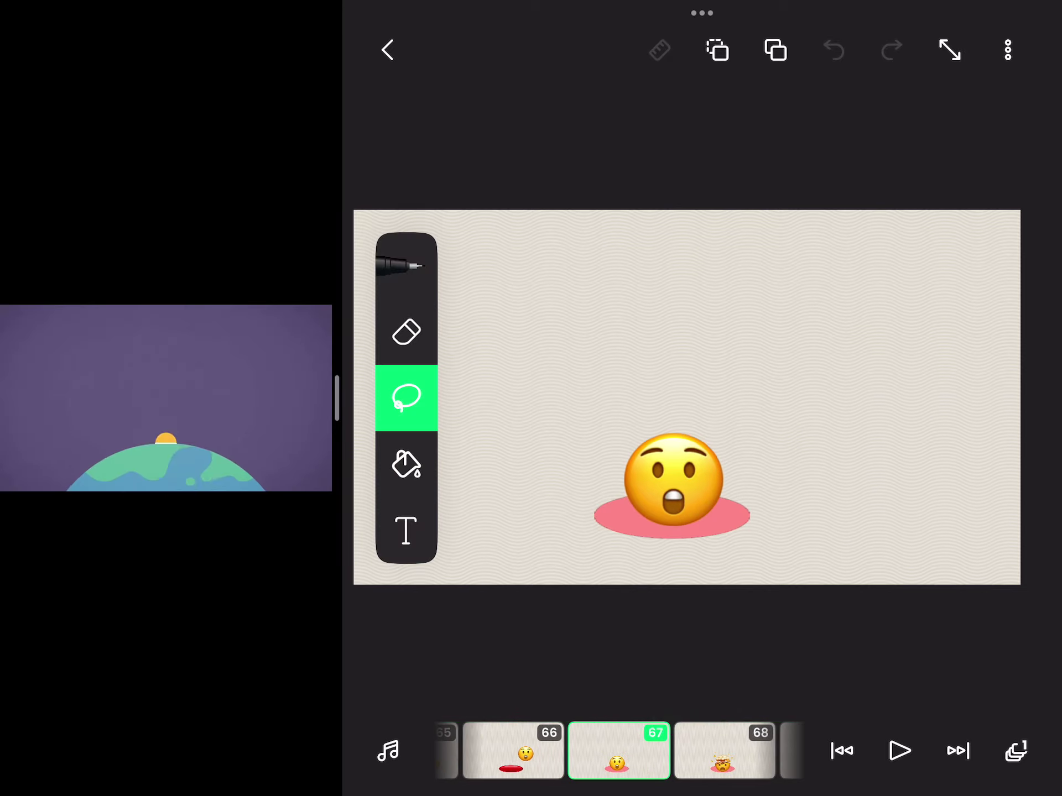
pyautogui.moveTo(656, 751); pyautogui.dragTo(548, 751)
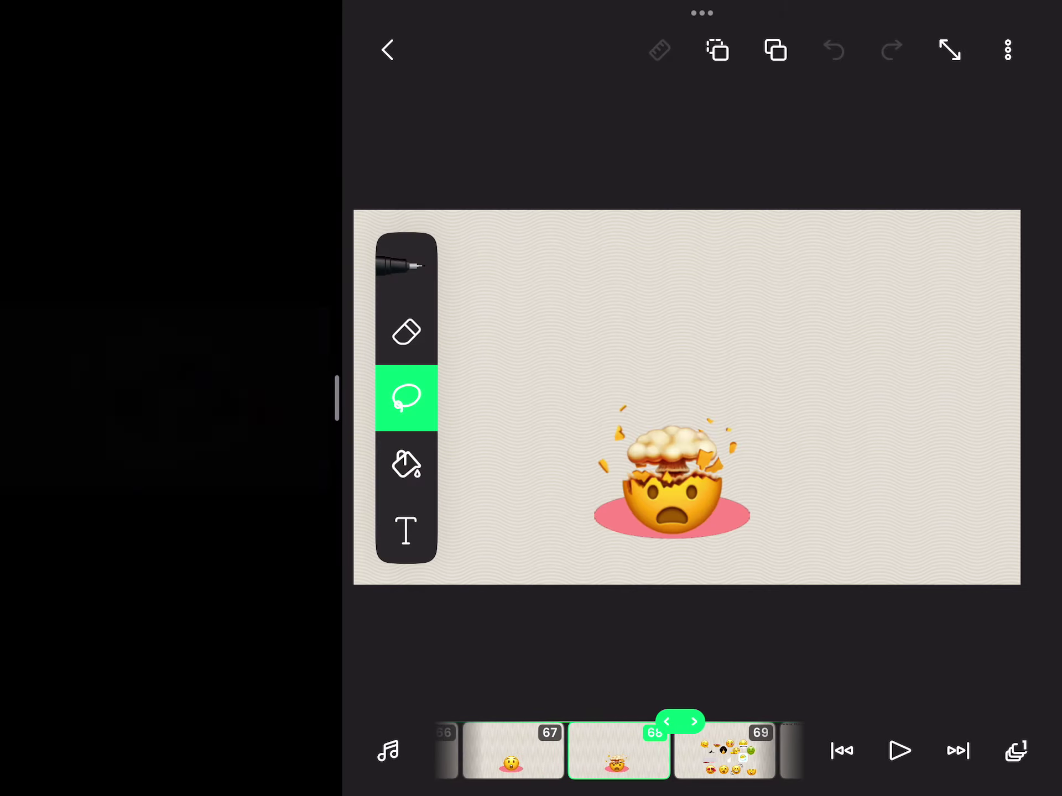
pyautogui.moveTo(656, 751); pyautogui.dragTo(548, 751)
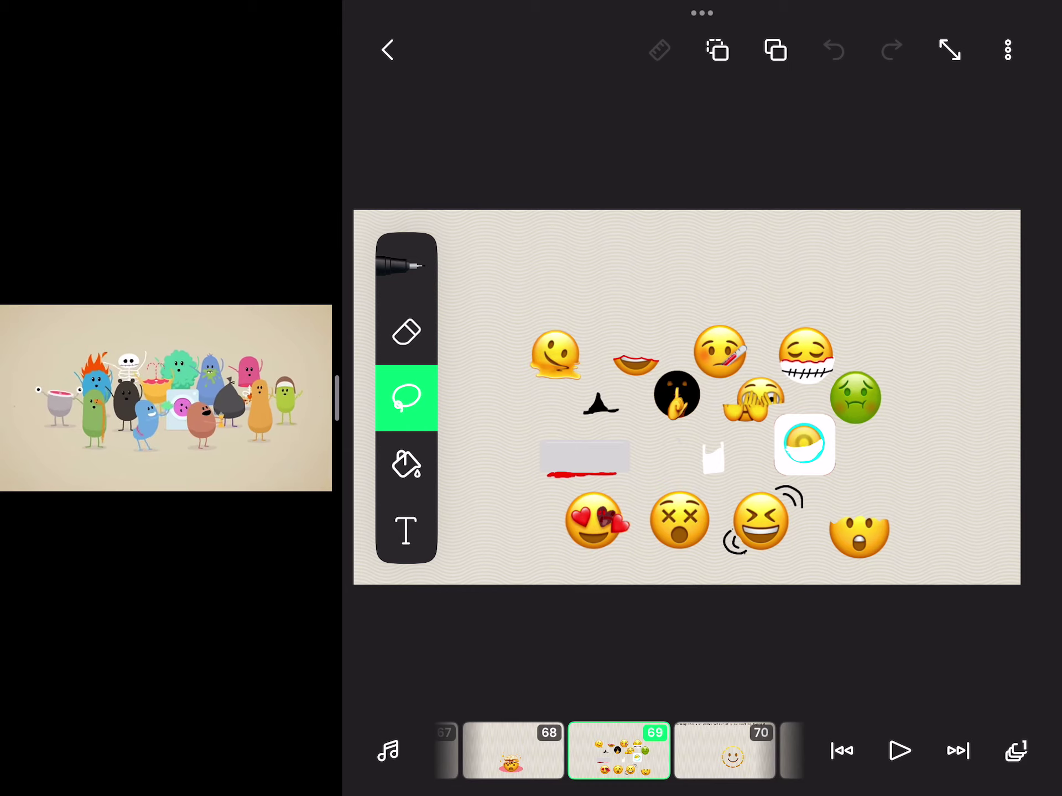
# Advance from the dashed-smiley warning frame through the frowning face to frame 75's open mouth
pyautogui.moveTo(722, 750); pyautogui.dragTo(617, 751)
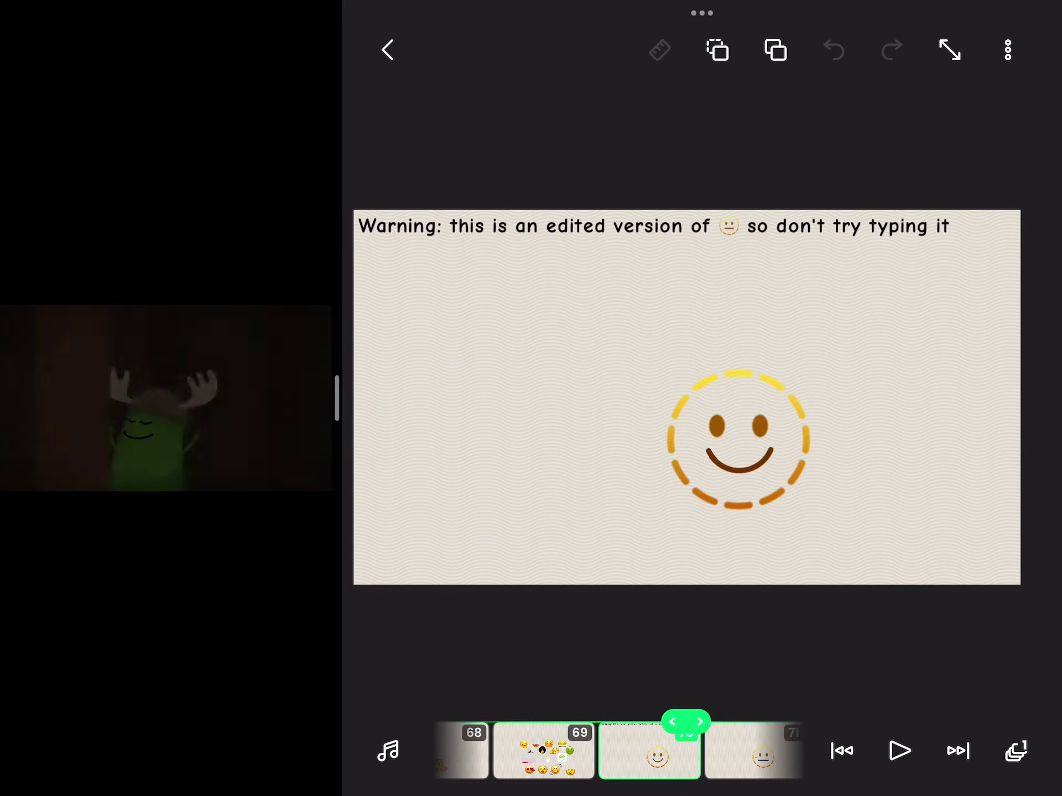
pyautogui.moveTo(689, 751); pyautogui.dragTo(585, 751)
pyautogui.moveTo(689, 751); pyautogui.dragTo(585, 751)
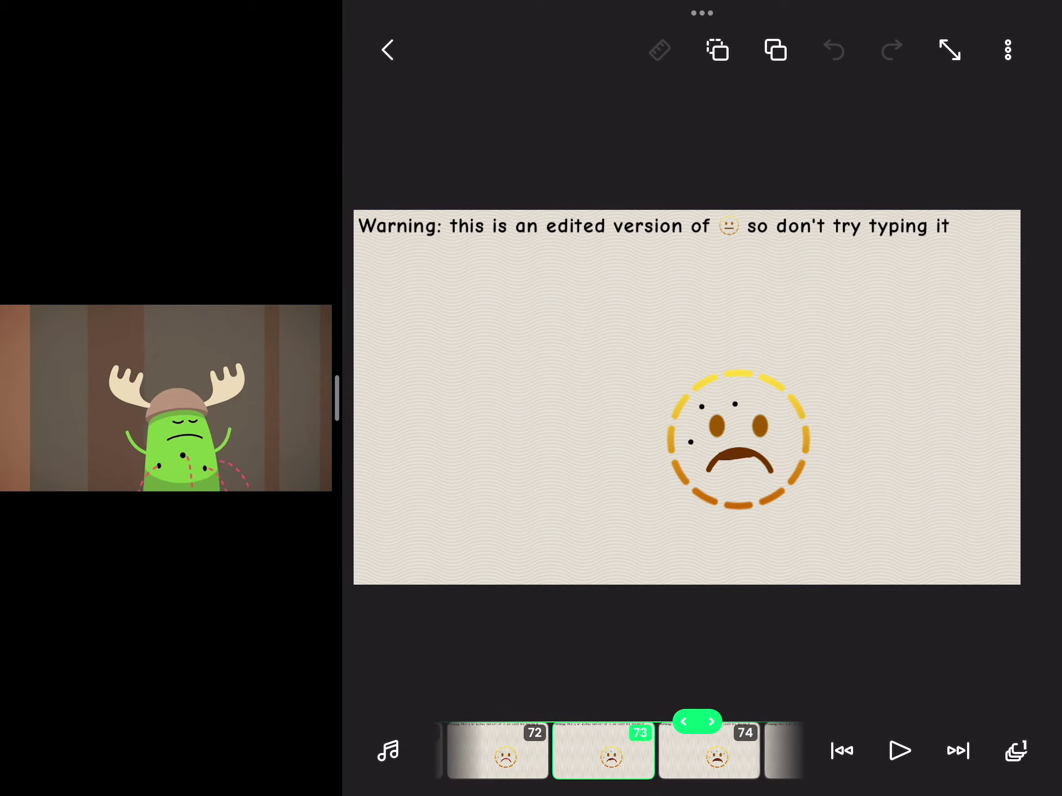
pyautogui.moveTo(688, 751); pyautogui.dragTo(481, 751)
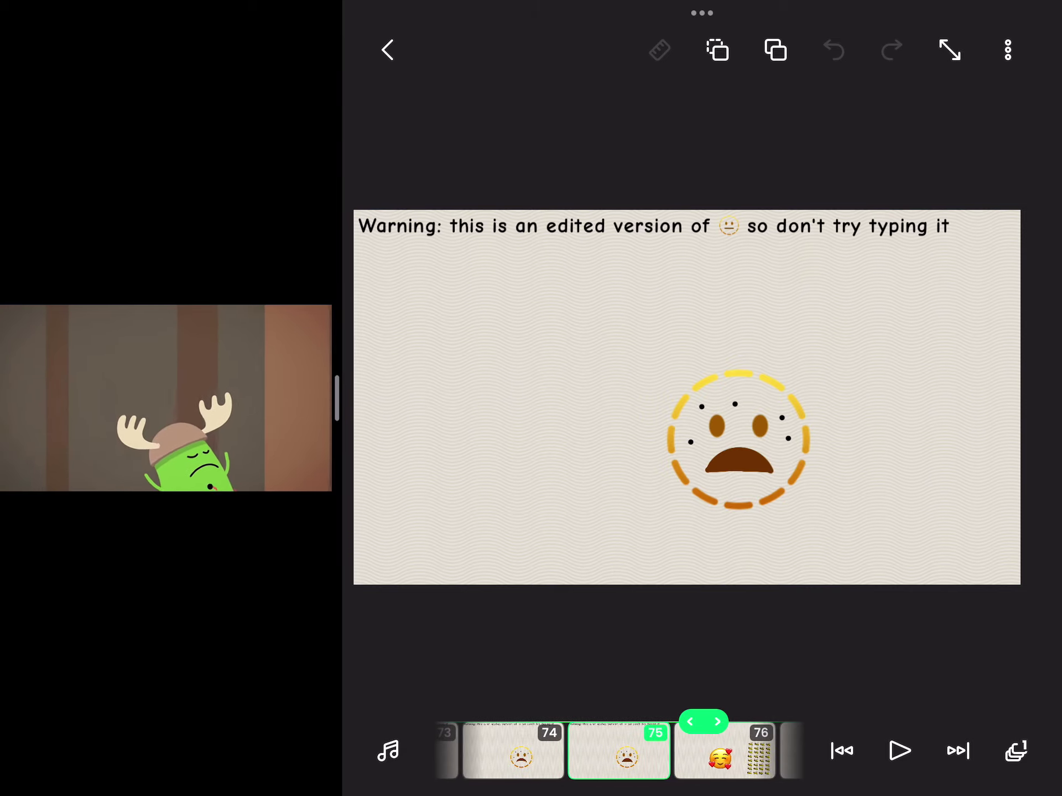
# Continue past the bee-covered emoji and buzzkill! frame to frame 79's spiral eyes
pyautogui.moveTo(706, 751); pyautogui.dragTo(597, 751)
pyautogui.moveTo(706, 751); pyautogui.dragTo(599, 751)
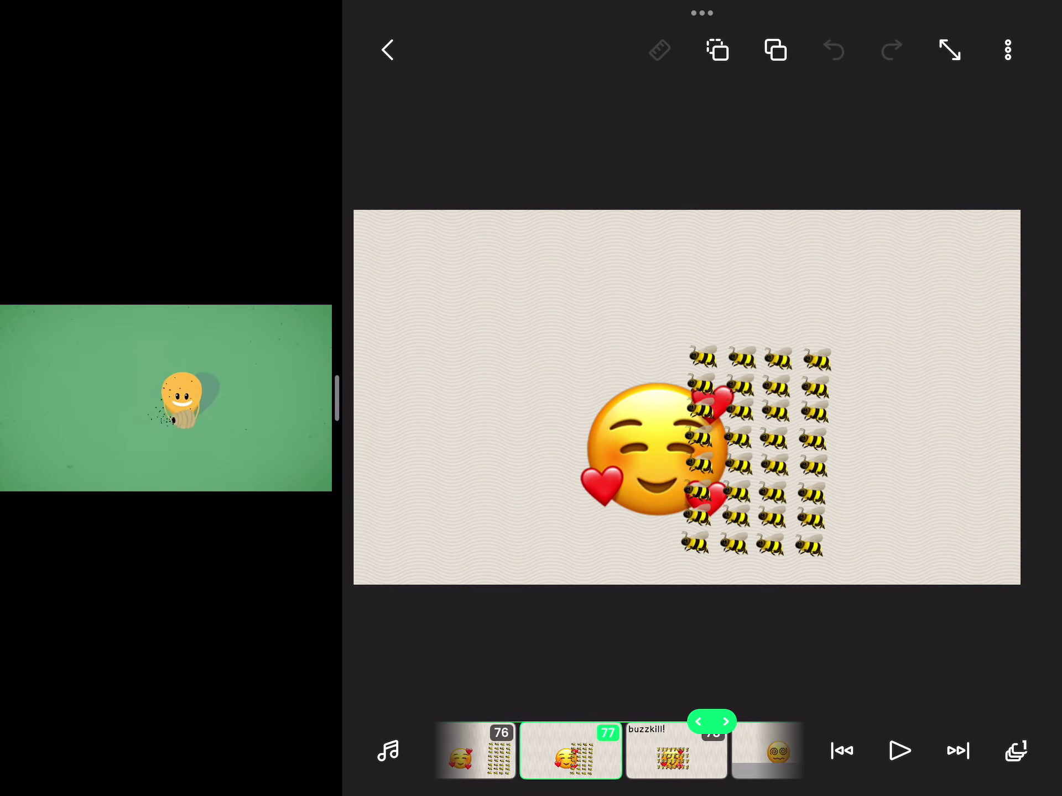
pyautogui.moveTo(705, 750); pyautogui.dragTo(599, 751)
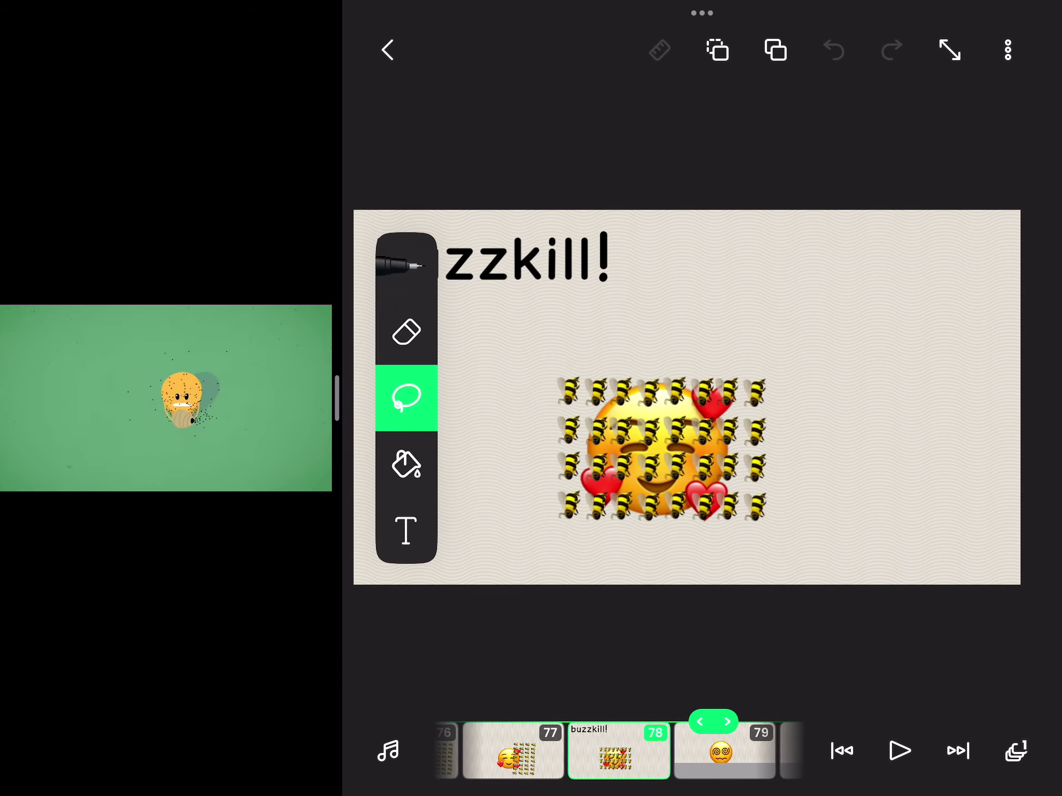
pyautogui.moveTo(705, 751); pyautogui.dragTo(599, 751)
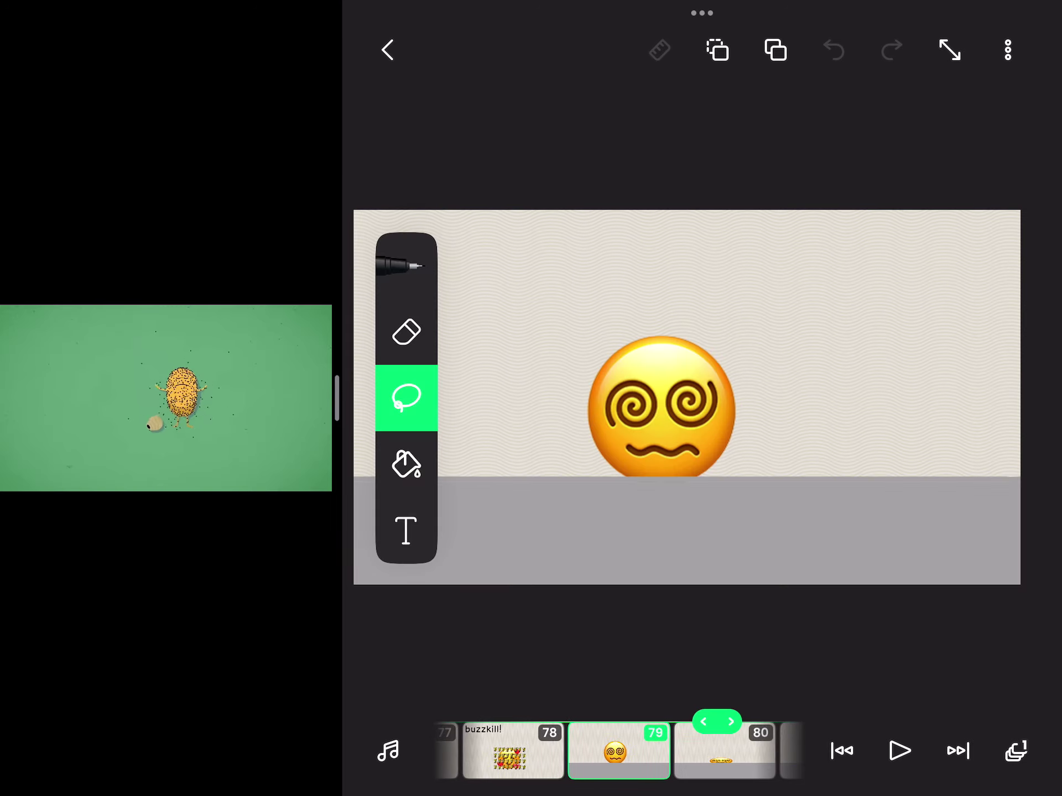
# Advance from frame 79 through the empty ground frame 83 to the red car emoji
pyautogui.moveTo(705, 752); pyautogui.dragTo(498, 752)
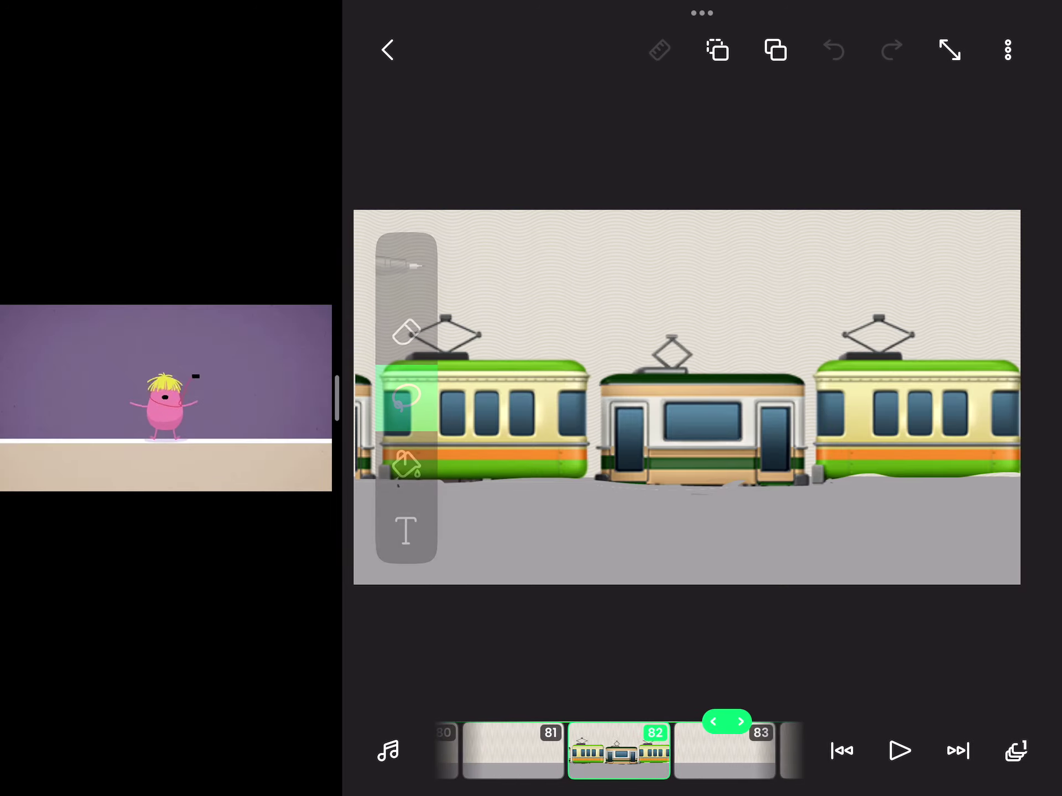
pyautogui.moveTo(705, 751); pyautogui.dragTo(599, 751)
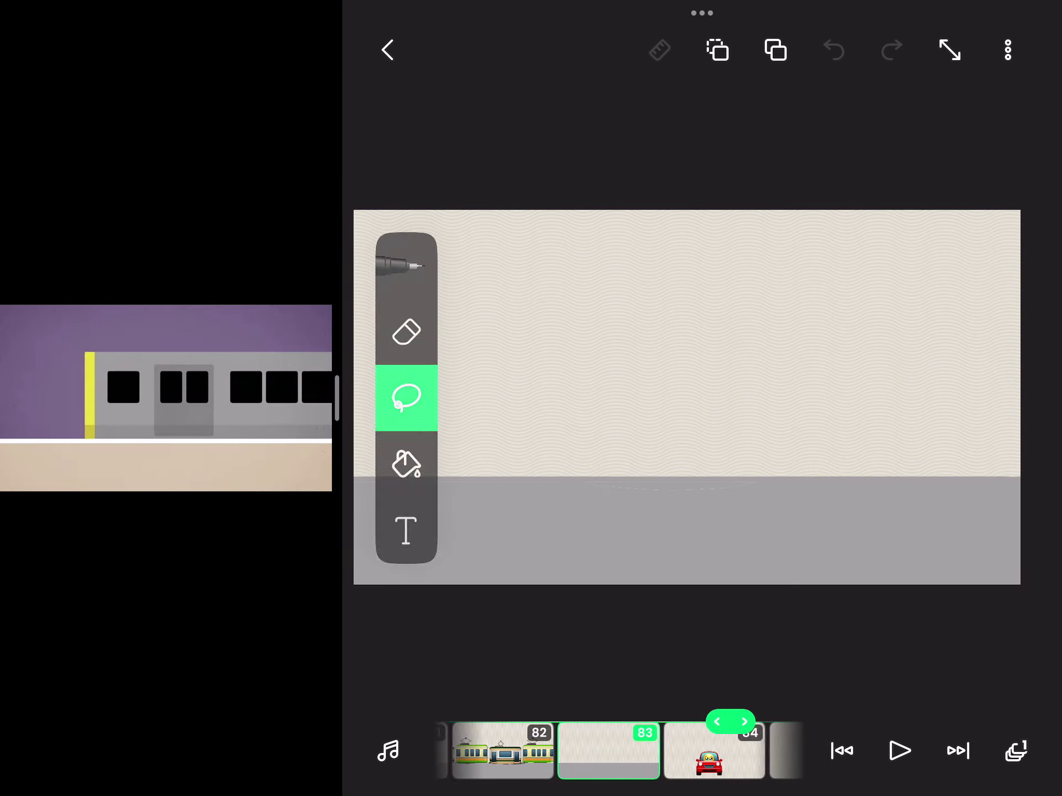
pyautogui.moveTo(706, 750); pyautogui.dragTo(599, 751)
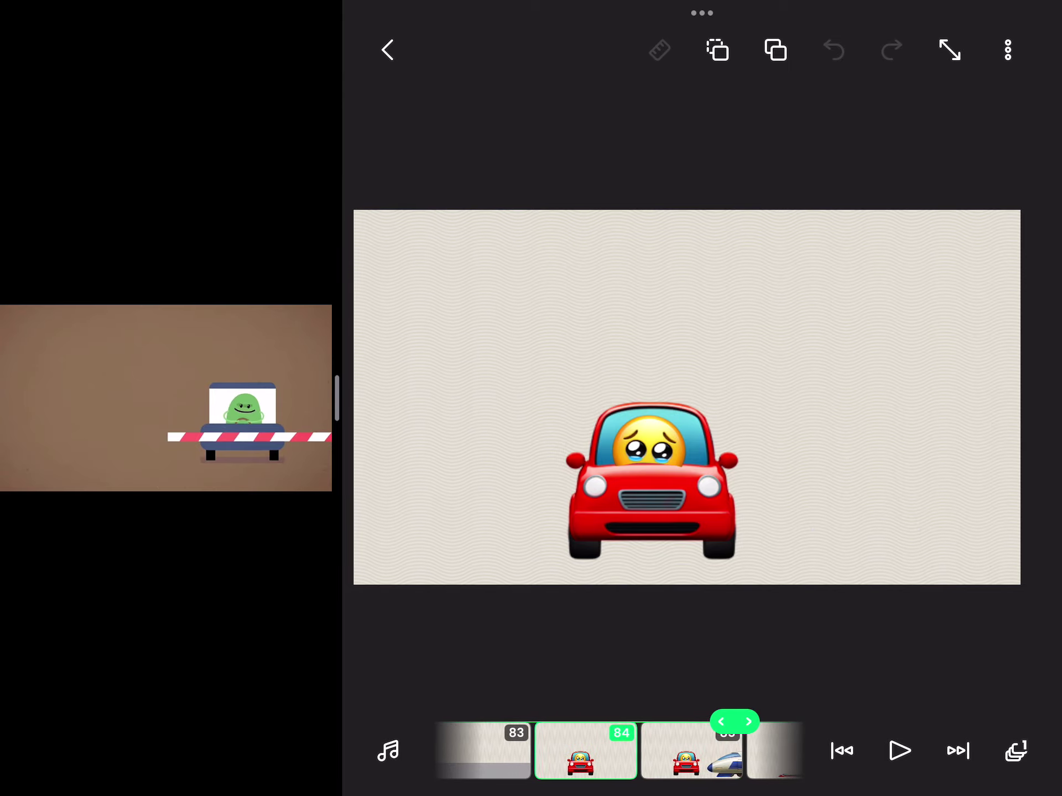
# Continue past the squashed car and grey-hatted saluting emoji to frame 90
pyautogui.moveTo(705, 751); pyautogui.dragTo(499, 751)
pyautogui.moveTo(599, 751)
pyautogui.mouseDown()
pyautogui.moveTo(706, 752)
pyautogui.moveTo(599, 752)
pyautogui.mouseUp()
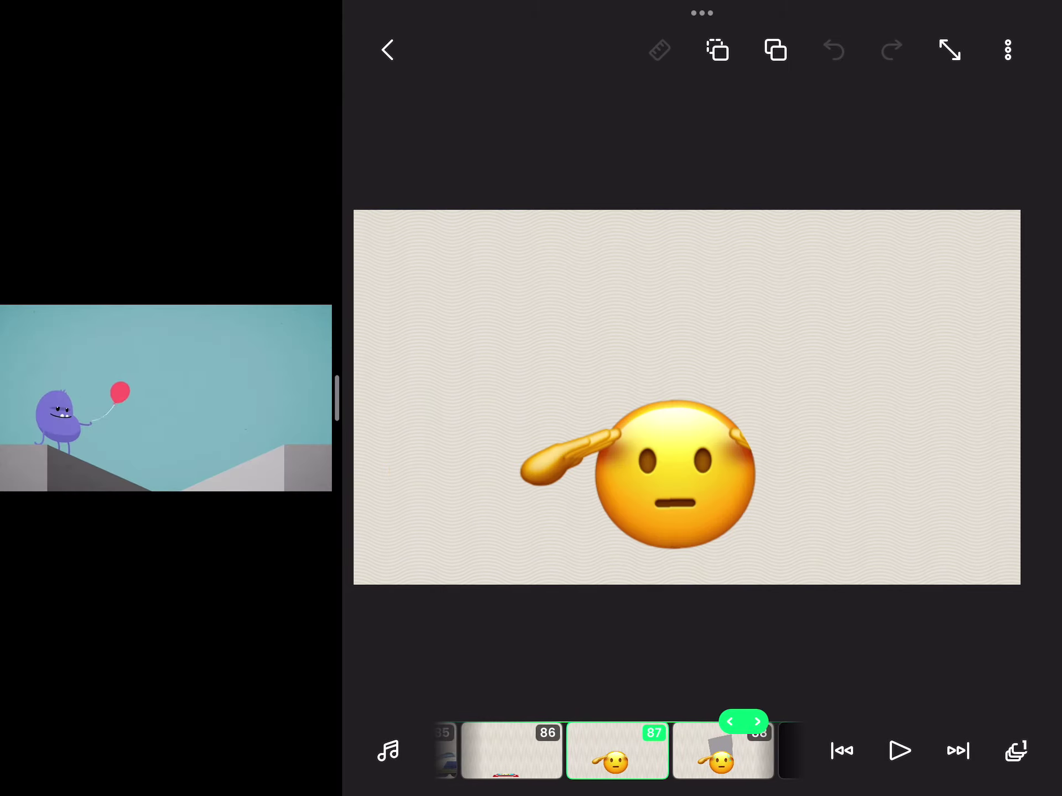
pyautogui.moveTo(705, 751); pyautogui.dragTo(599, 751)
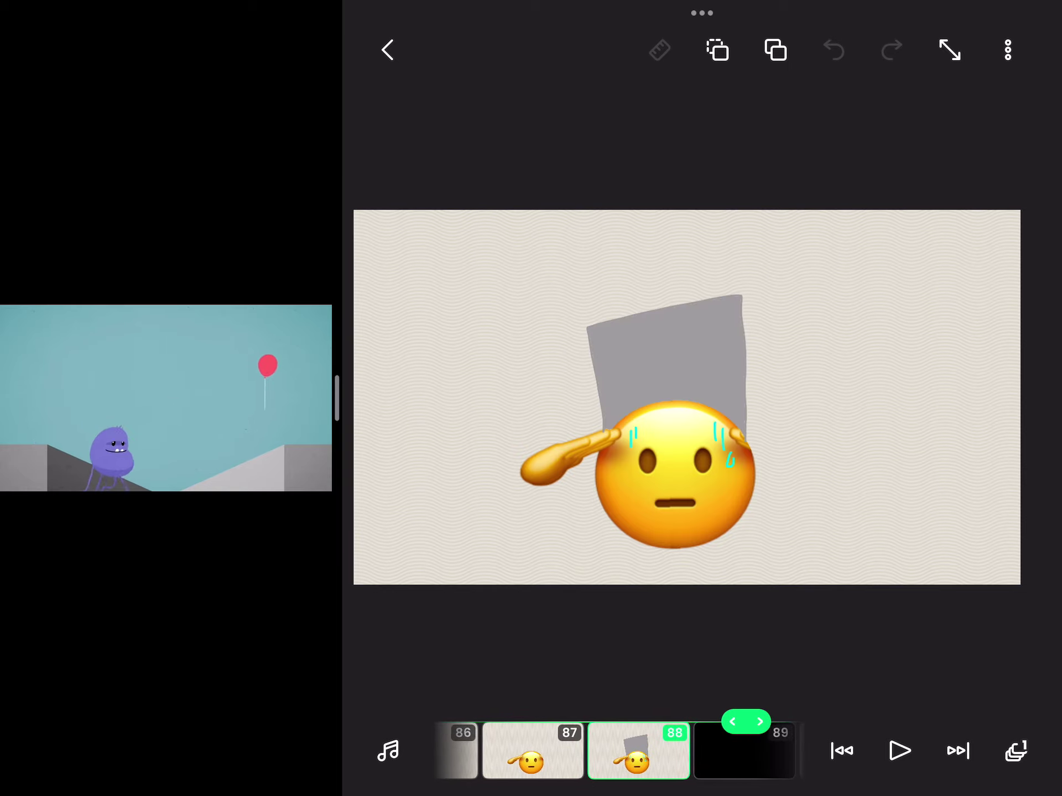
pyautogui.moveTo(706, 751); pyautogui.dragTo(599, 751)
# Step from frame 90 past the spiral-eyes and small gold emojis to the half-face emojis at frame 95
pyautogui.moveTo(706, 751); pyautogui.dragTo(599, 750)
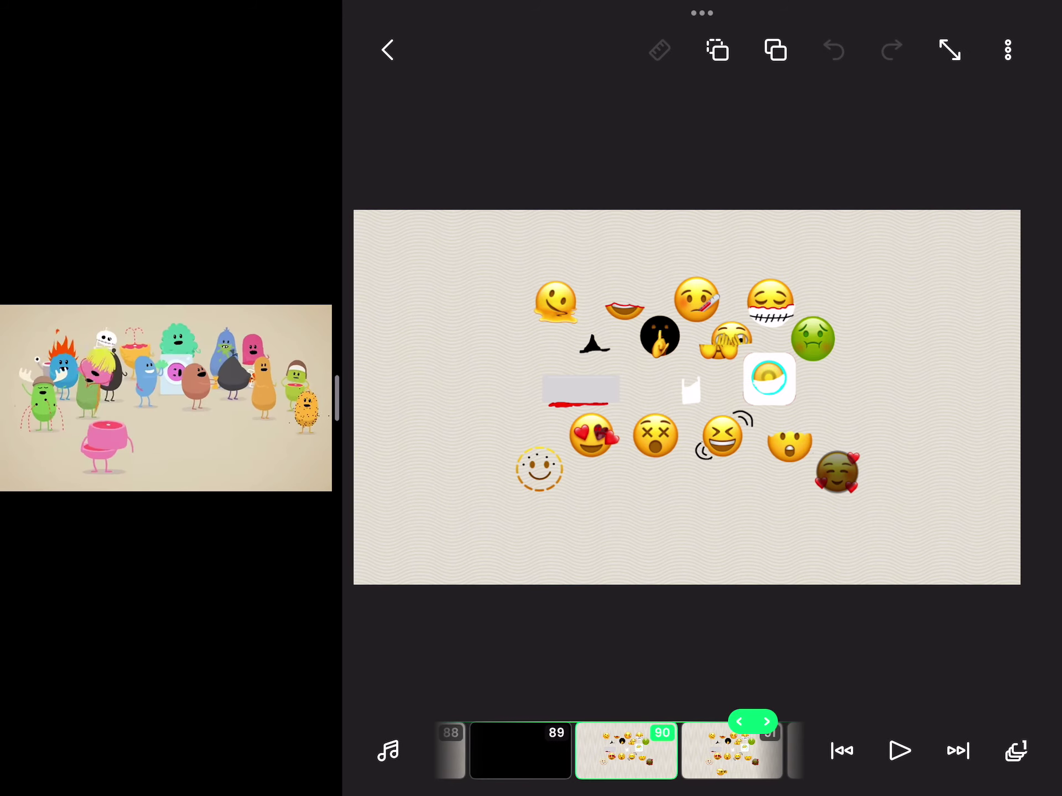
pyautogui.moveTo(706, 751); pyautogui.dragTo(600, 750)
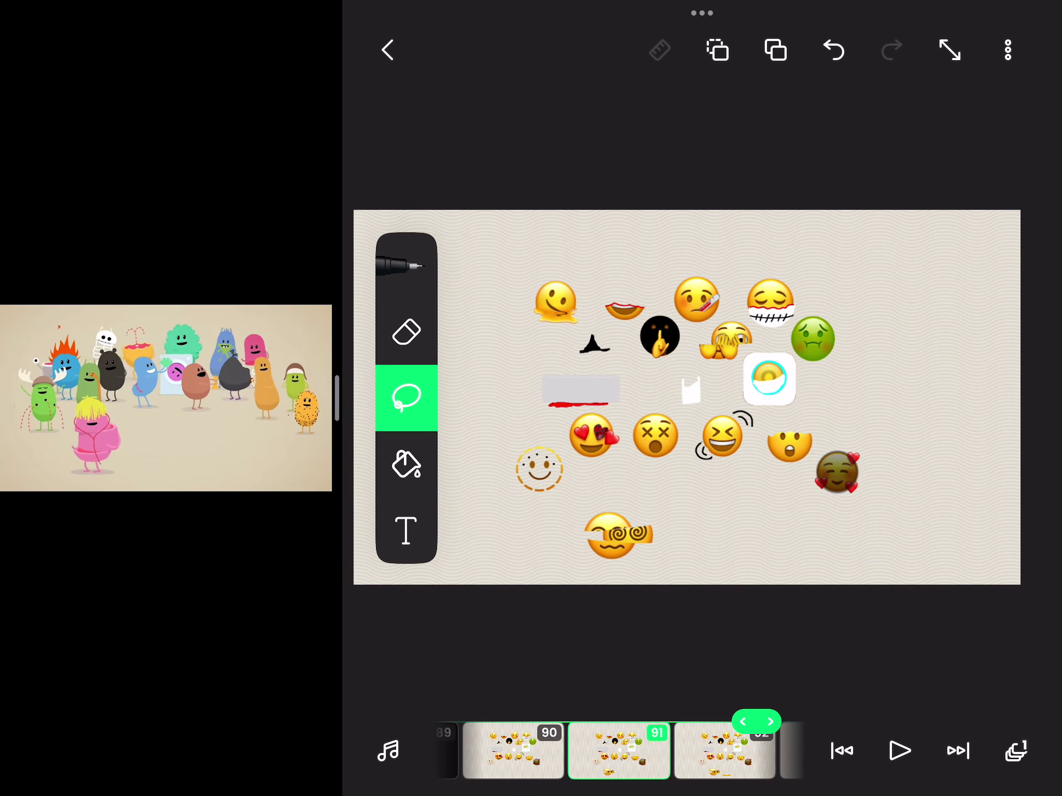
pyautogui.moveTo(705, 751); pyautogui.dragTo(599, 751)
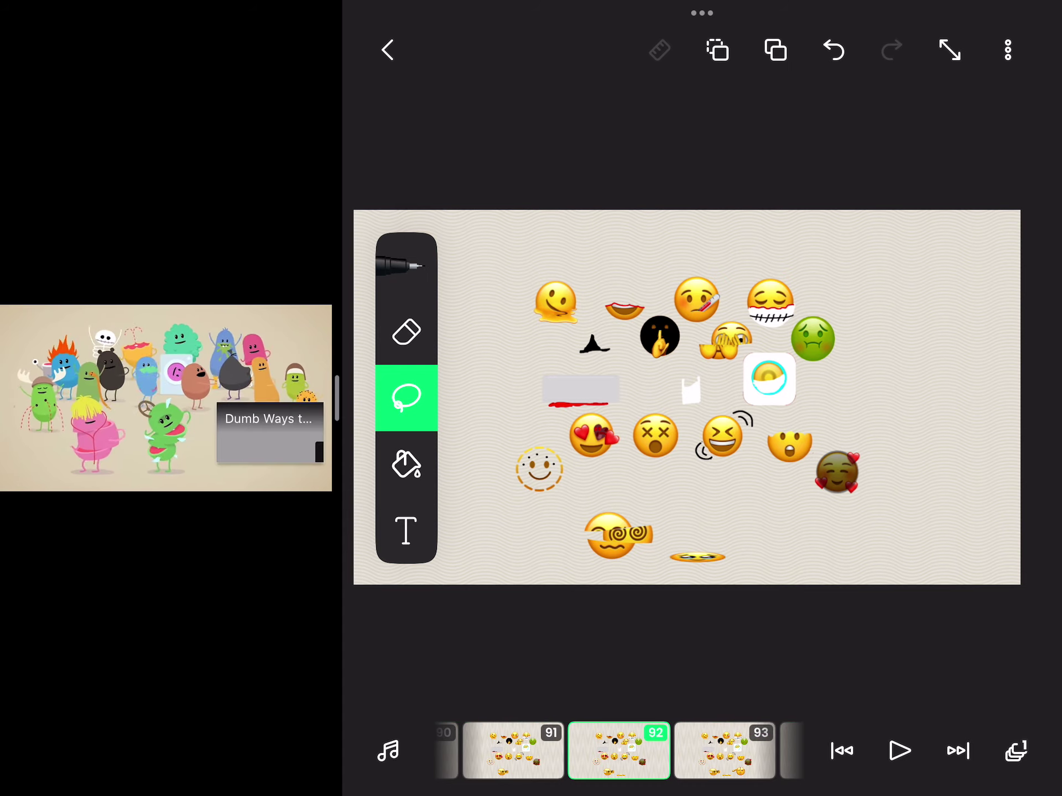
pyautogui.moveTo(705, 751); pyautogui.dragTo(599, 751)
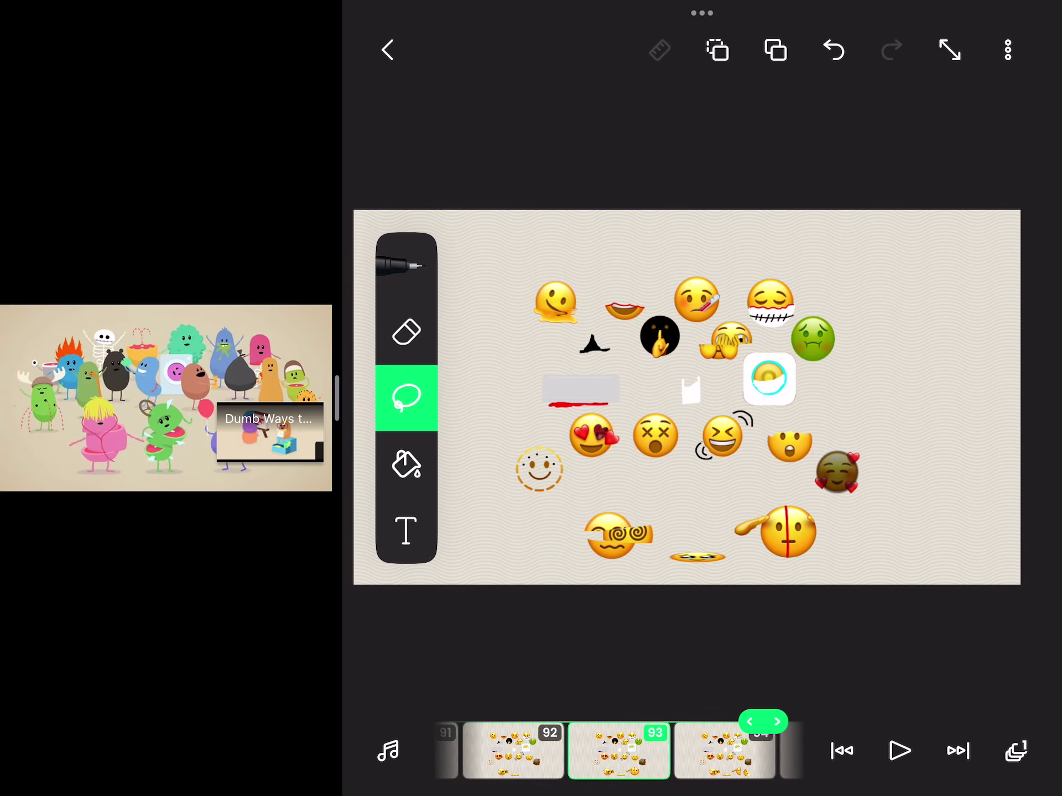
pyautogui.moveTo(705, 751)
pyautogui.mouseDown()
pyautogui.moveTo(600, 751)
pyautogui.moveTo(705, 751)
pyautogui.mouseUp()
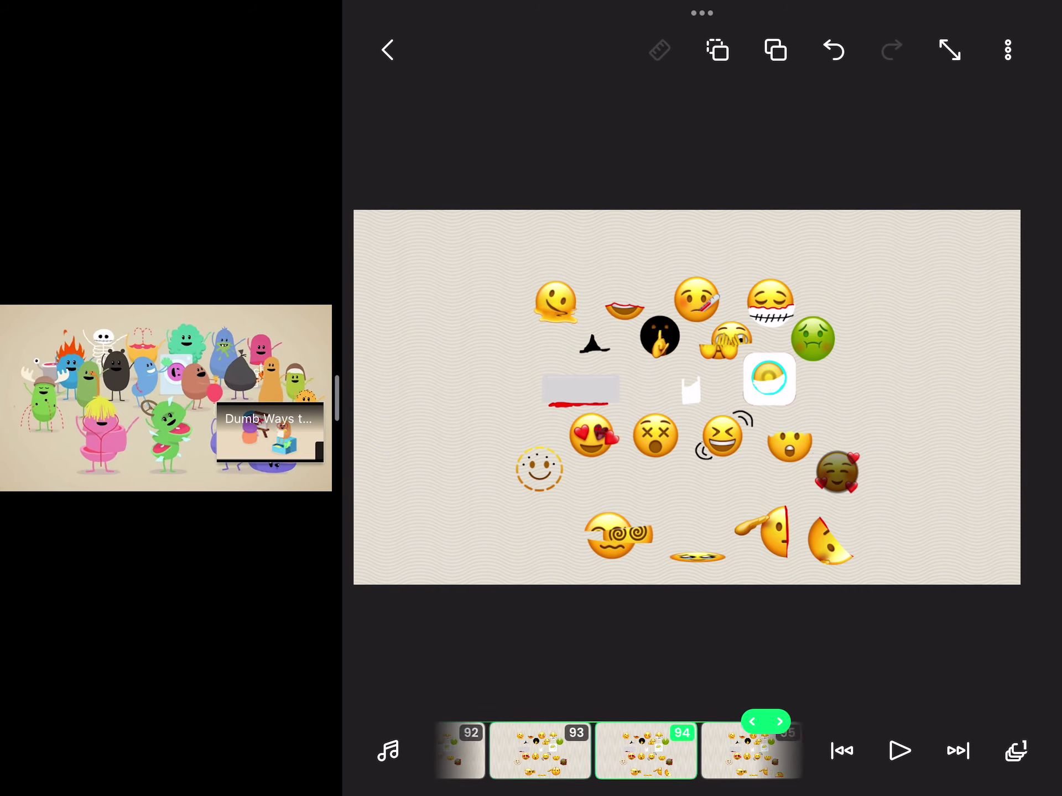
pyautogui.moveTo(706, 751); pyautogui.dragTo(600, 751)
# Advance past the first 'be safe around trains metro' title frame to the emoji-free final frame 98
pyautogui.moveTo(706, 751); pyautogui.dragTo(498, 752)
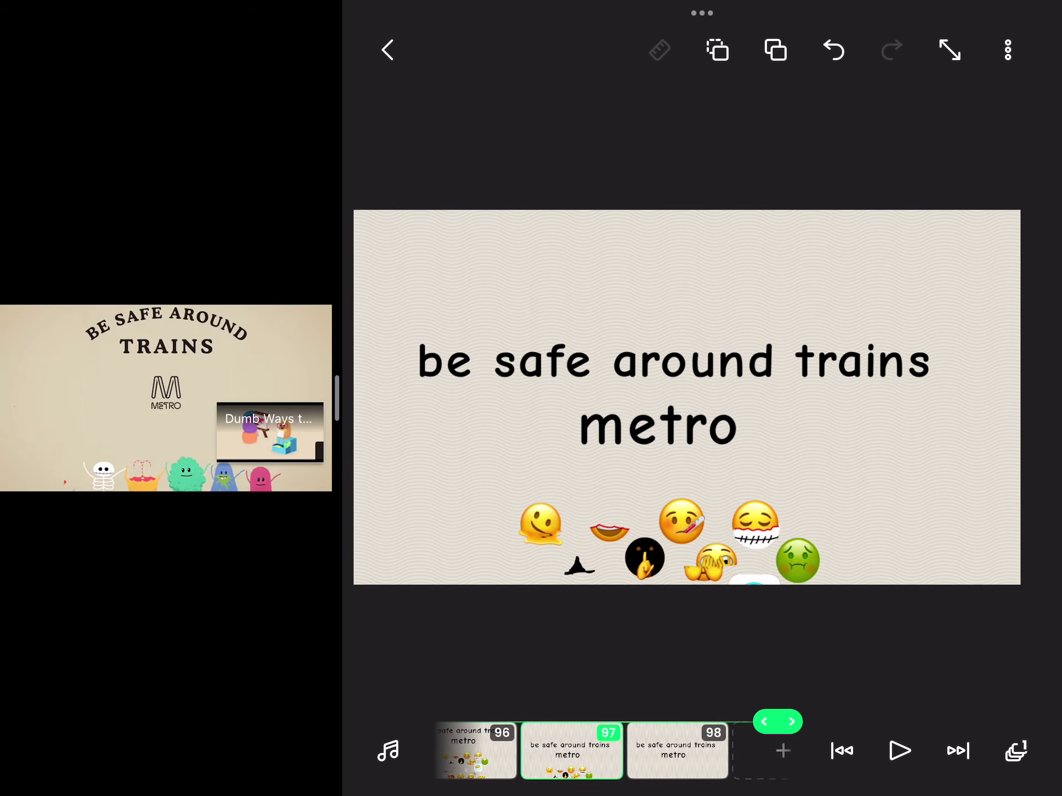
pyautogui.moveTo(664, 751); pyautogui.dragTo(582, 751)
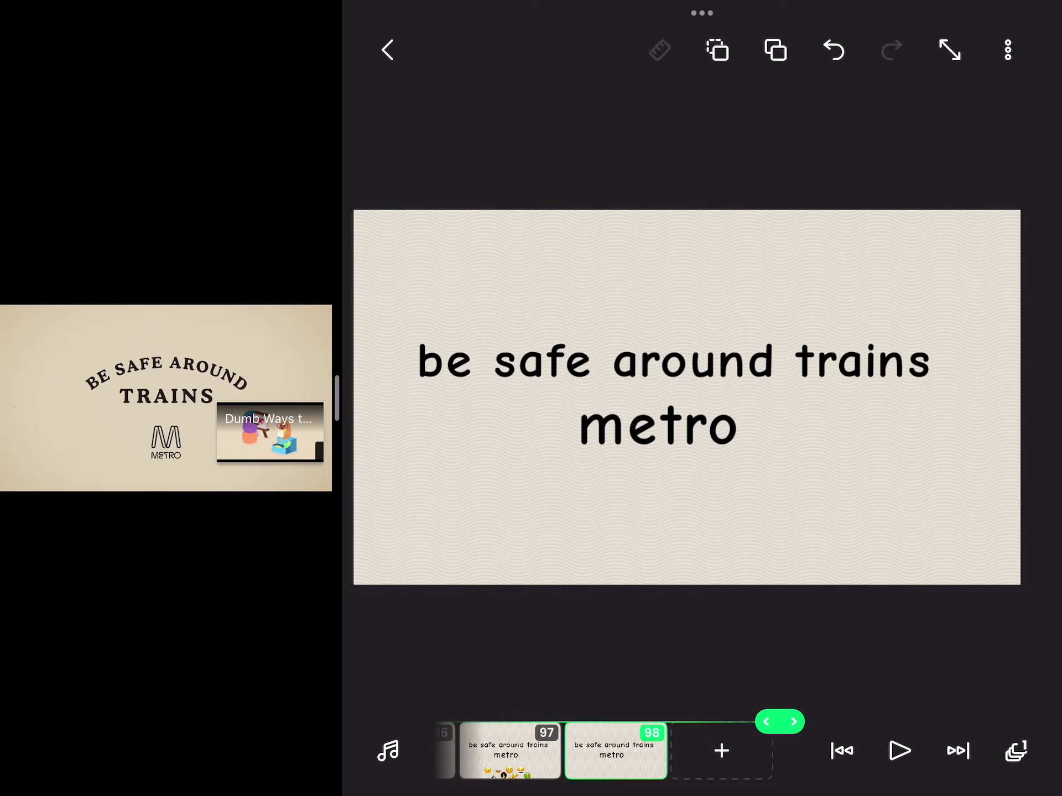